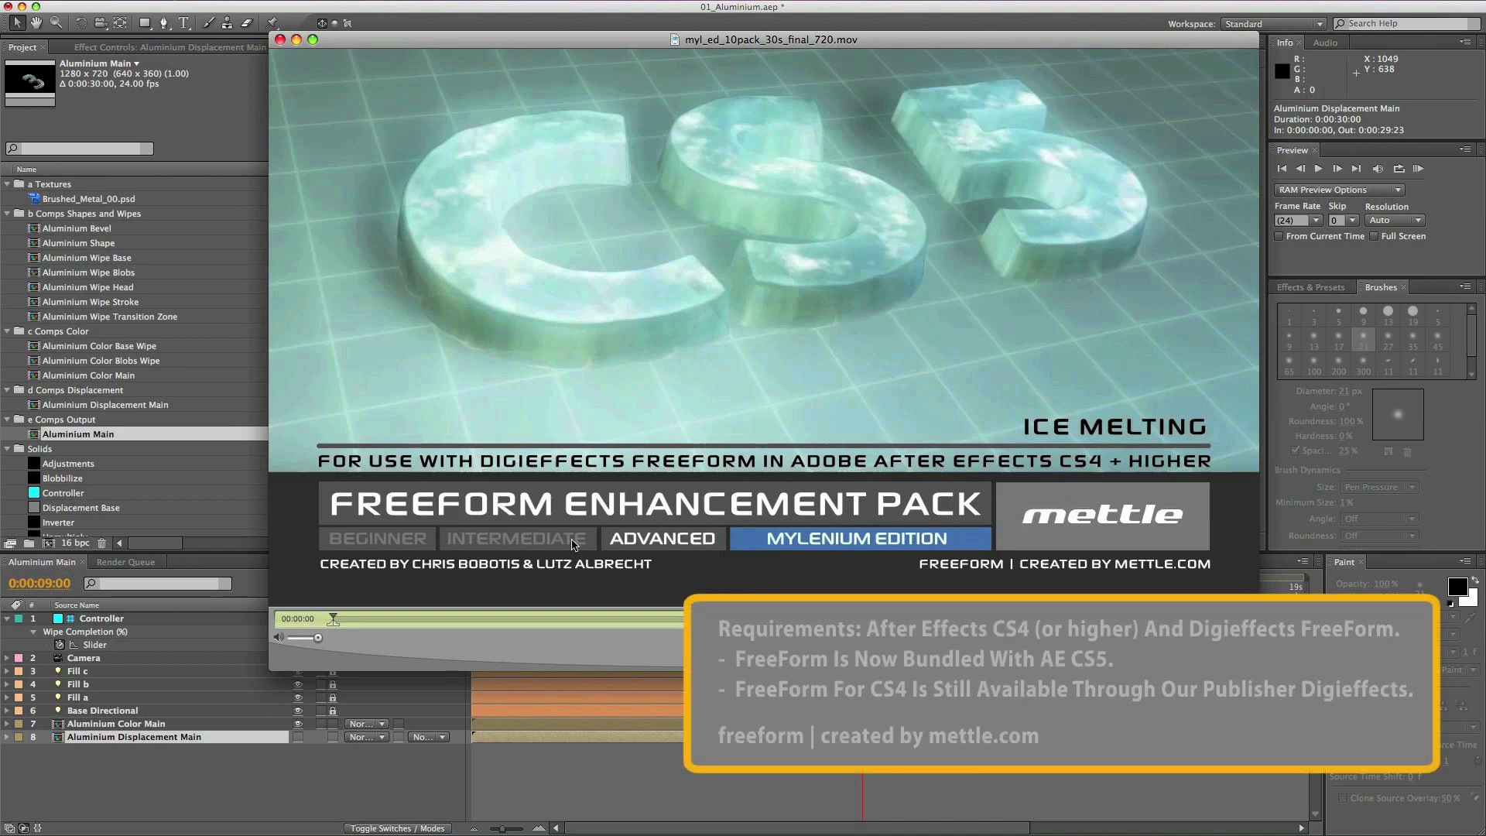
- Scrub the promo movie from the Ice Melting clip forward to the Aluminum clip at 00:00:06
mouse_move(336, 614)
left_mouse_down()
mouse_move(352, 615)
mouse_move(329, 615)
left_mouse_up()
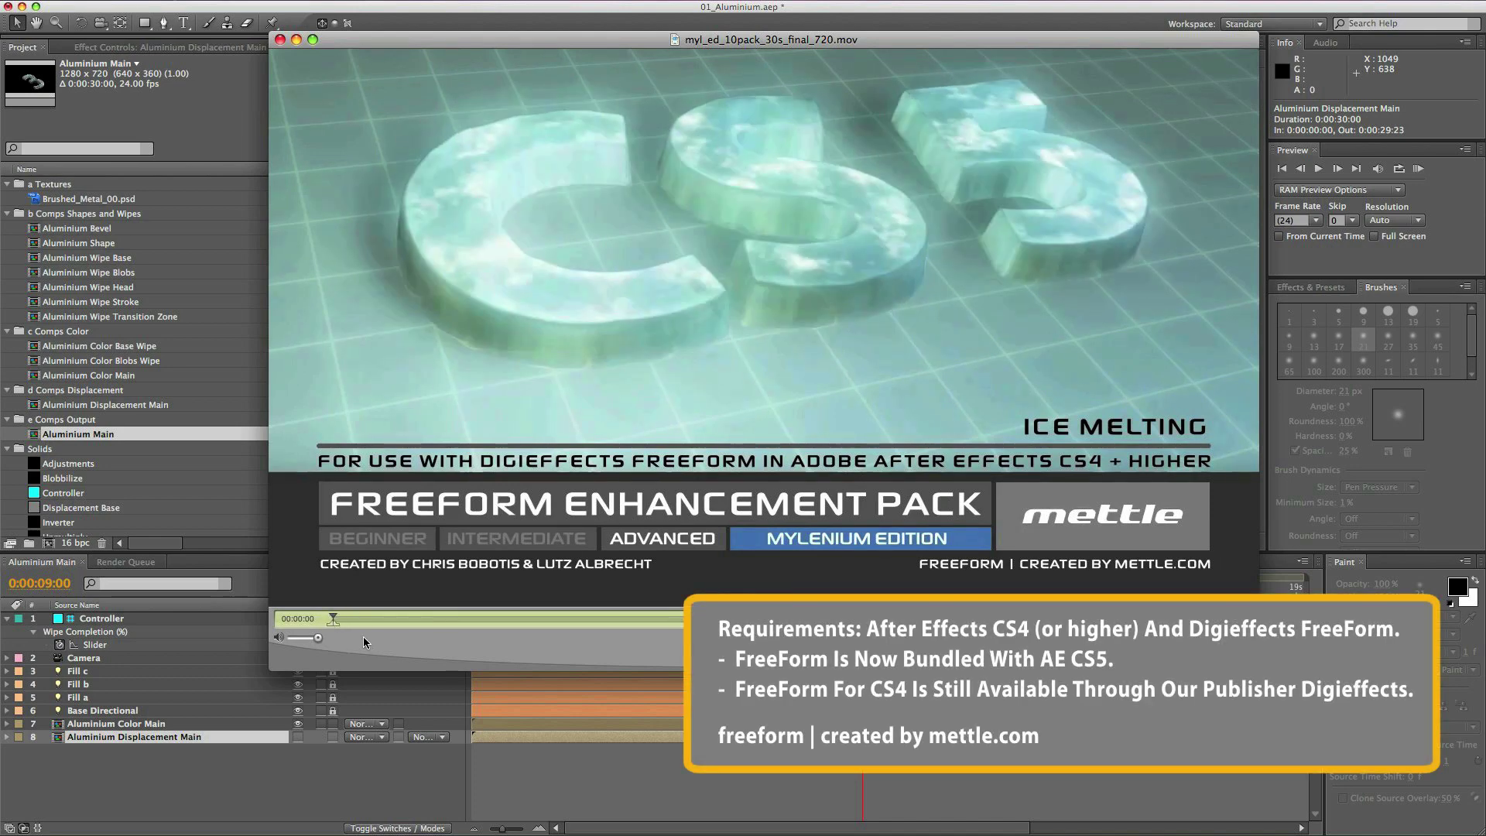
left_click_drag(335, 615, 523, 621)
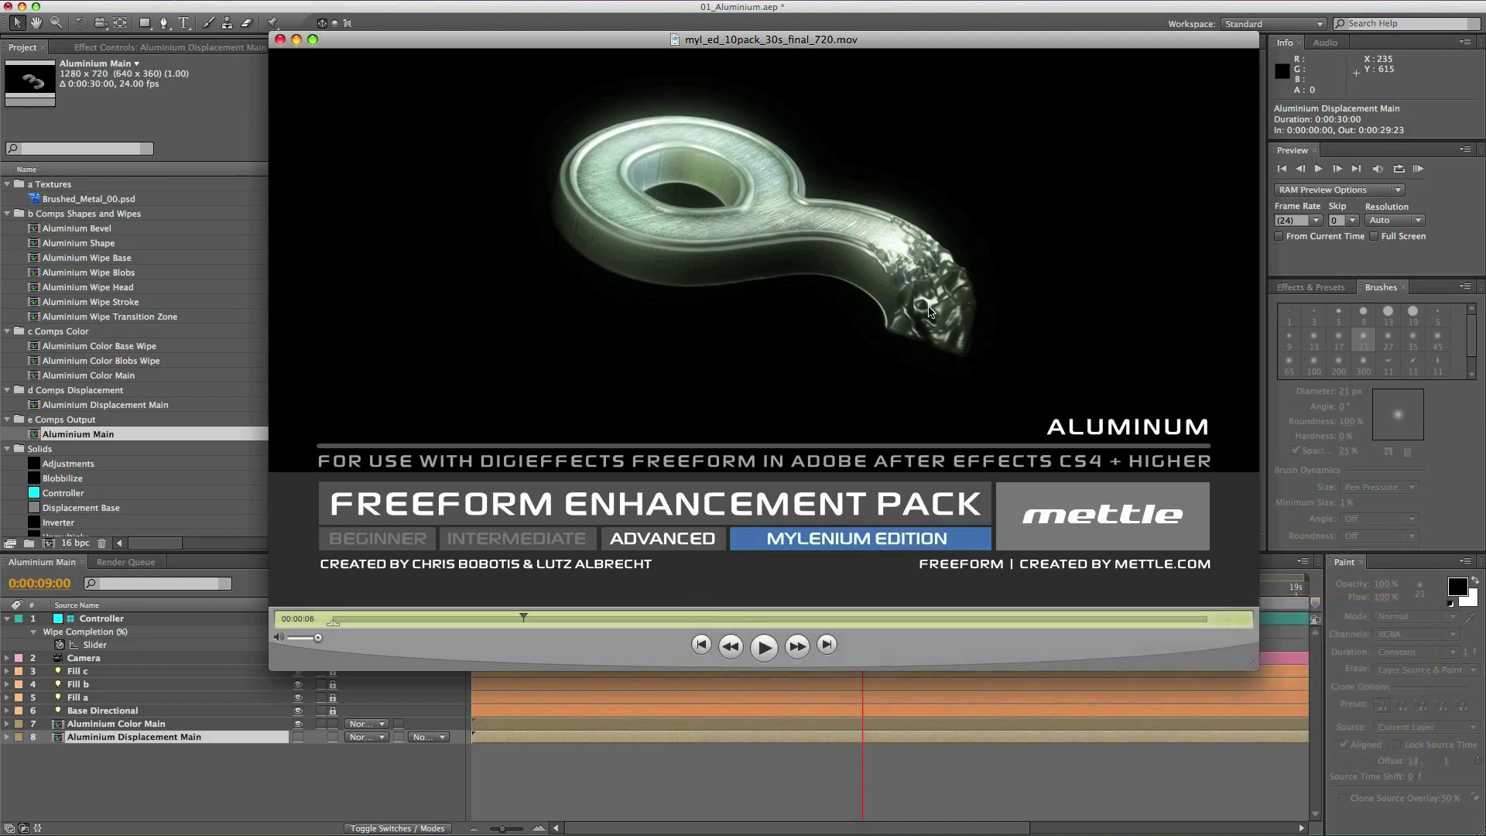
left_click(240, 11)
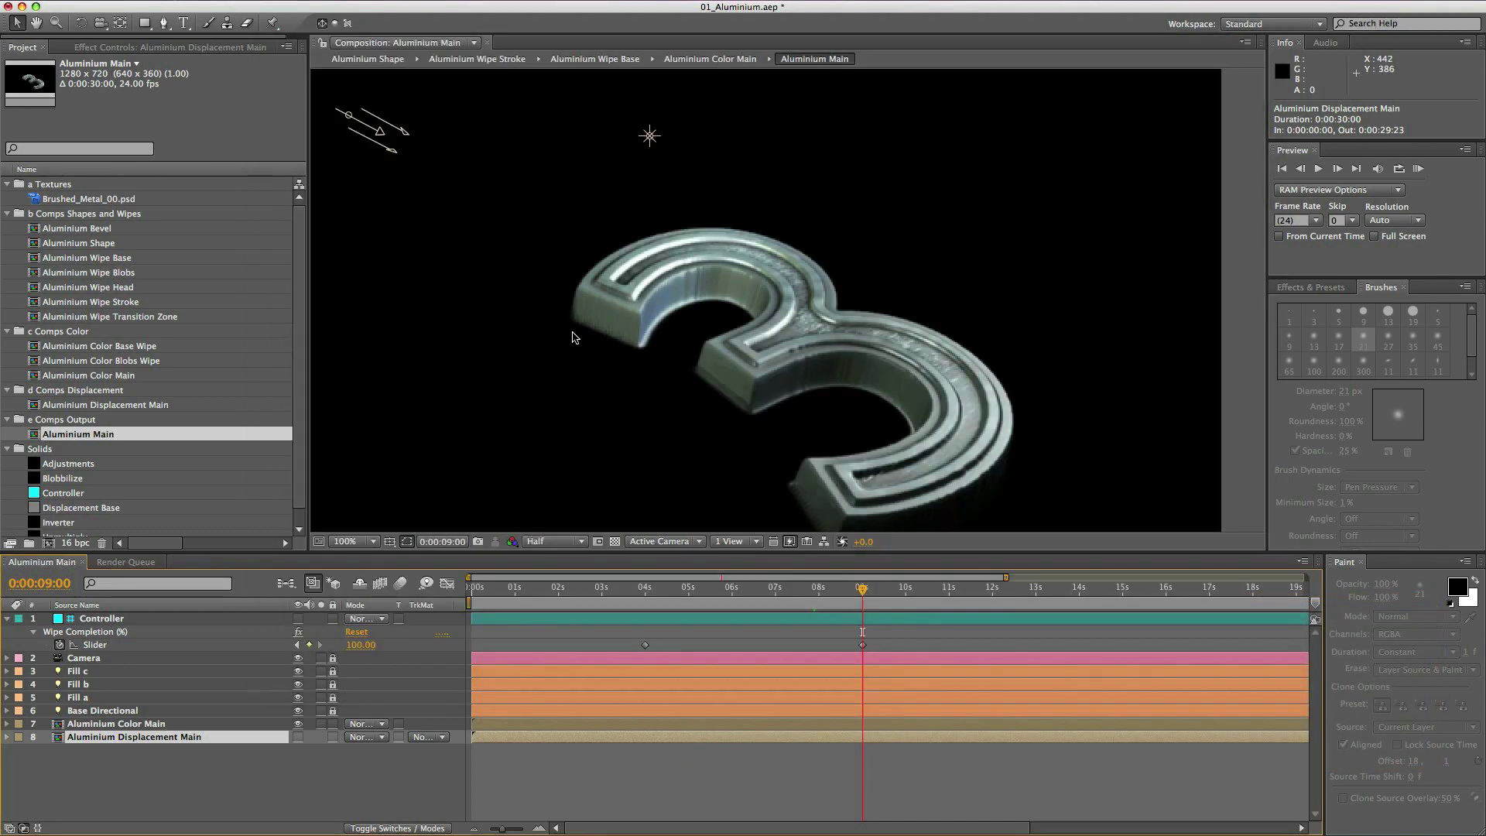
left_click_drag(763, 428, 764, 375)
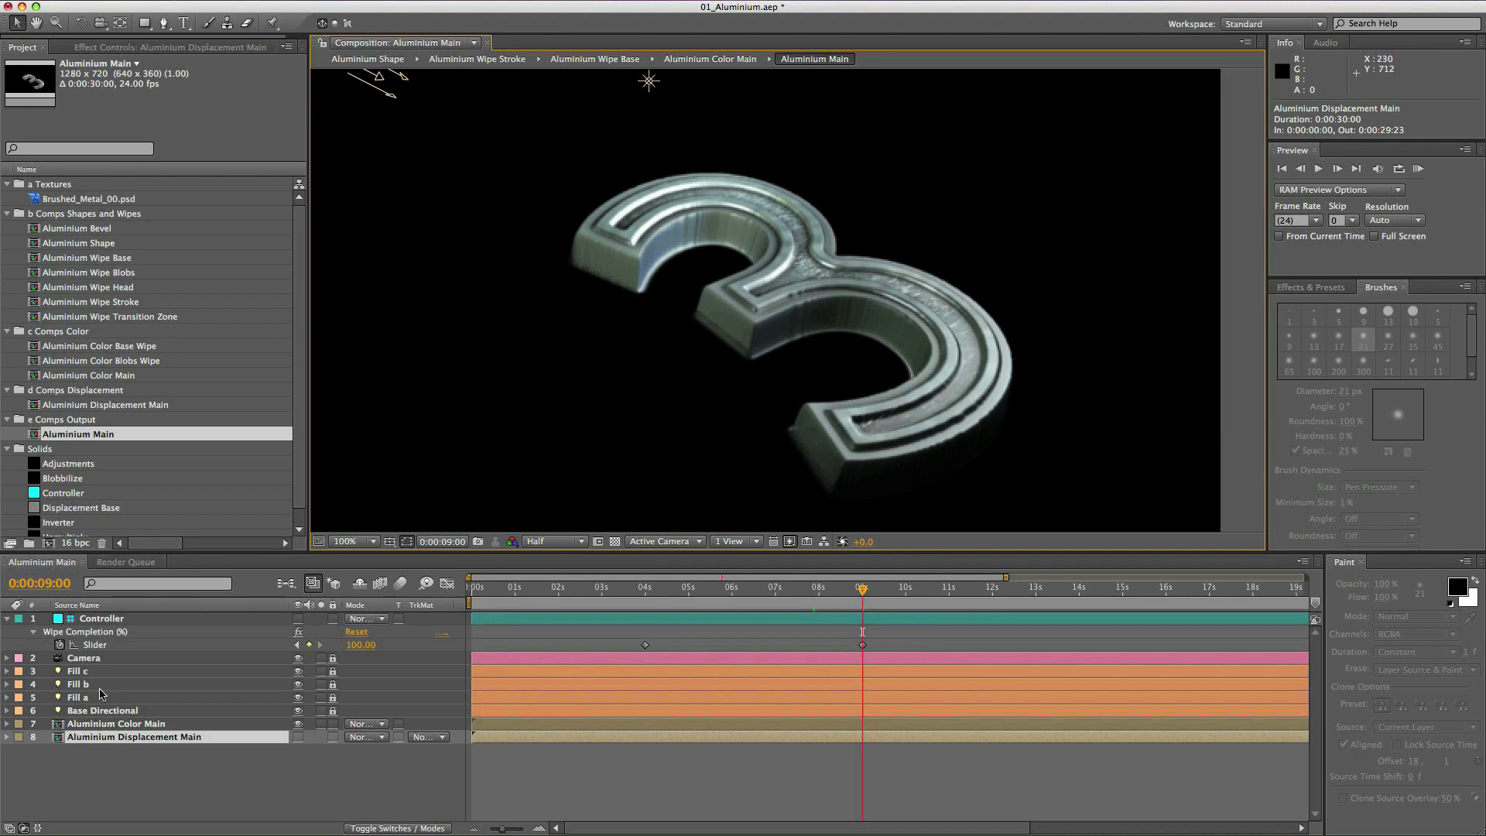
double_click(154, 724)
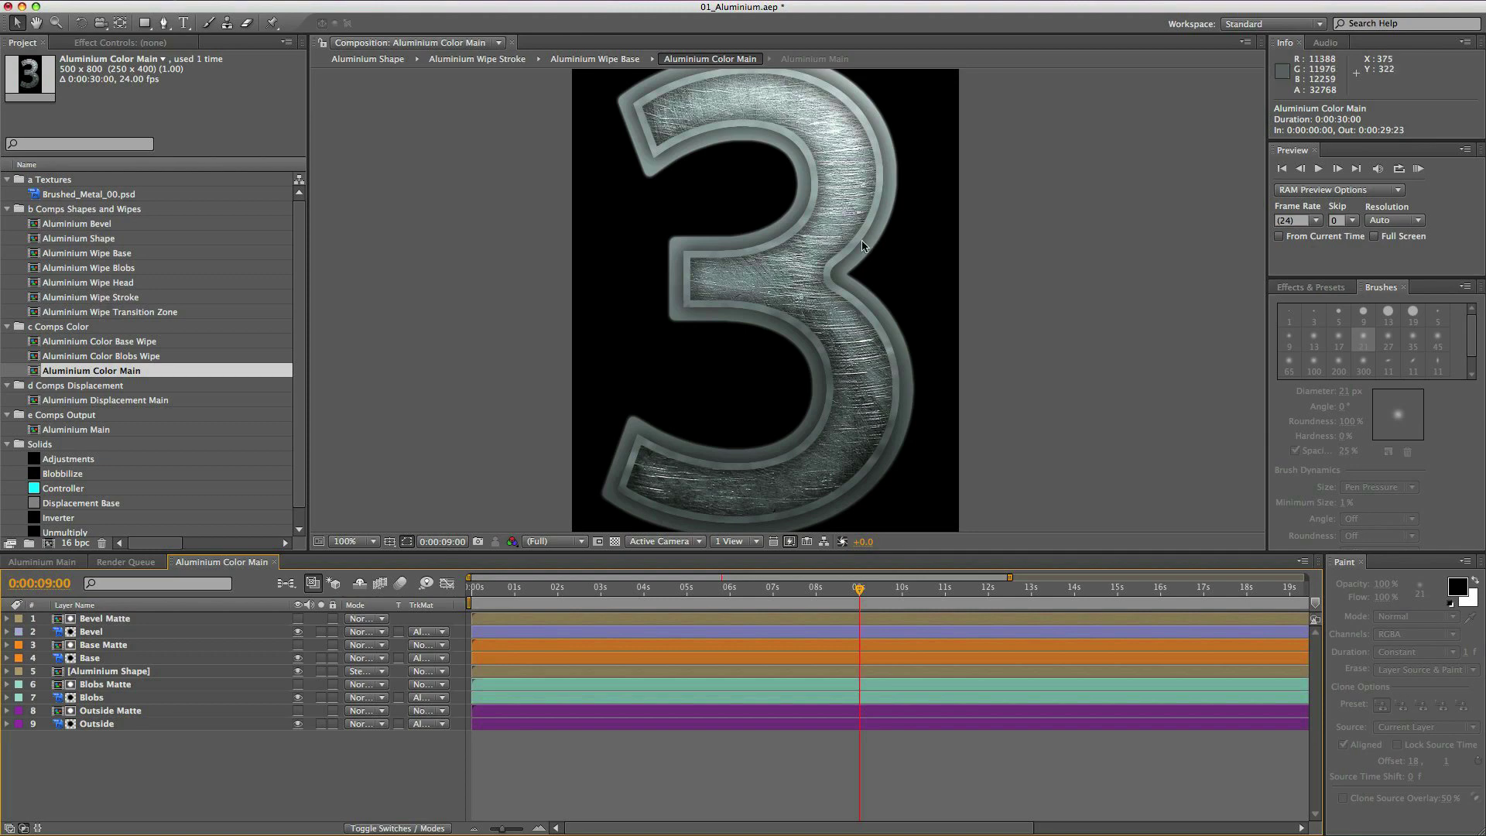
key("super+w")
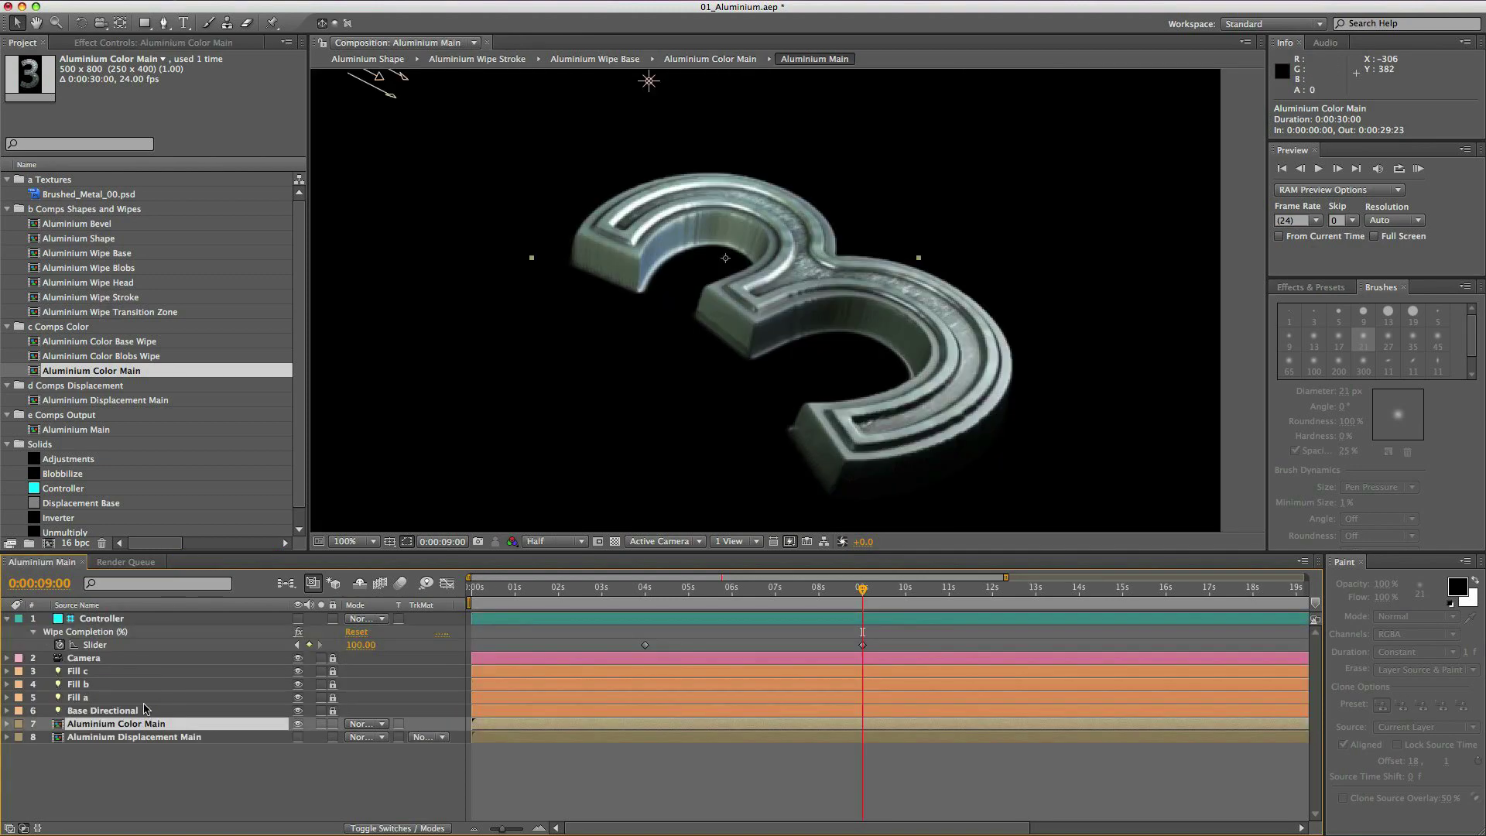
- Open the Aluminium Displacement Main precomp, return to Aluminium Main, and select Aluminium Wipe Stroke
double_click(59, 741)
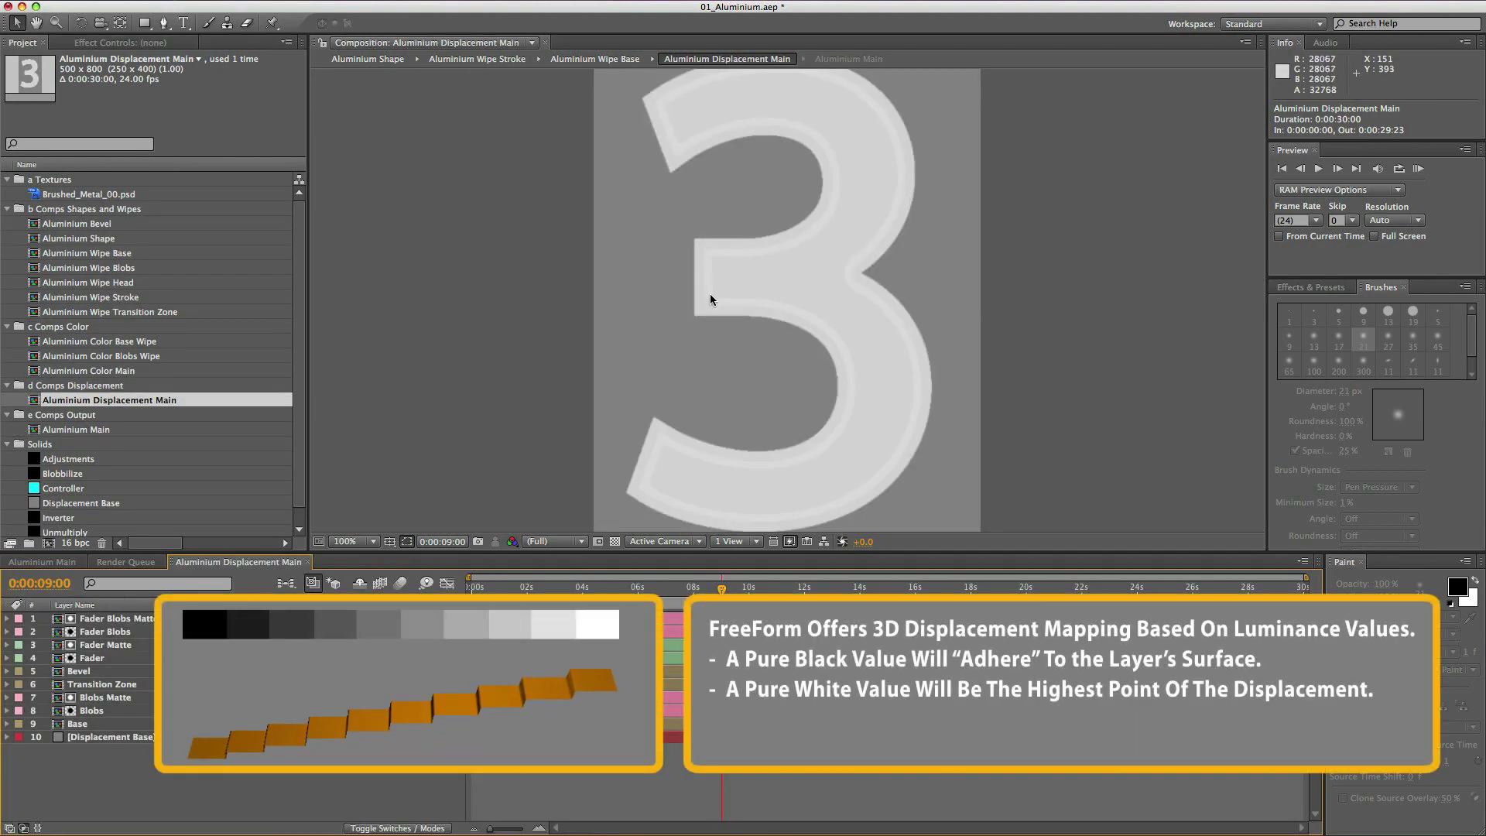
left_click(42, 563)
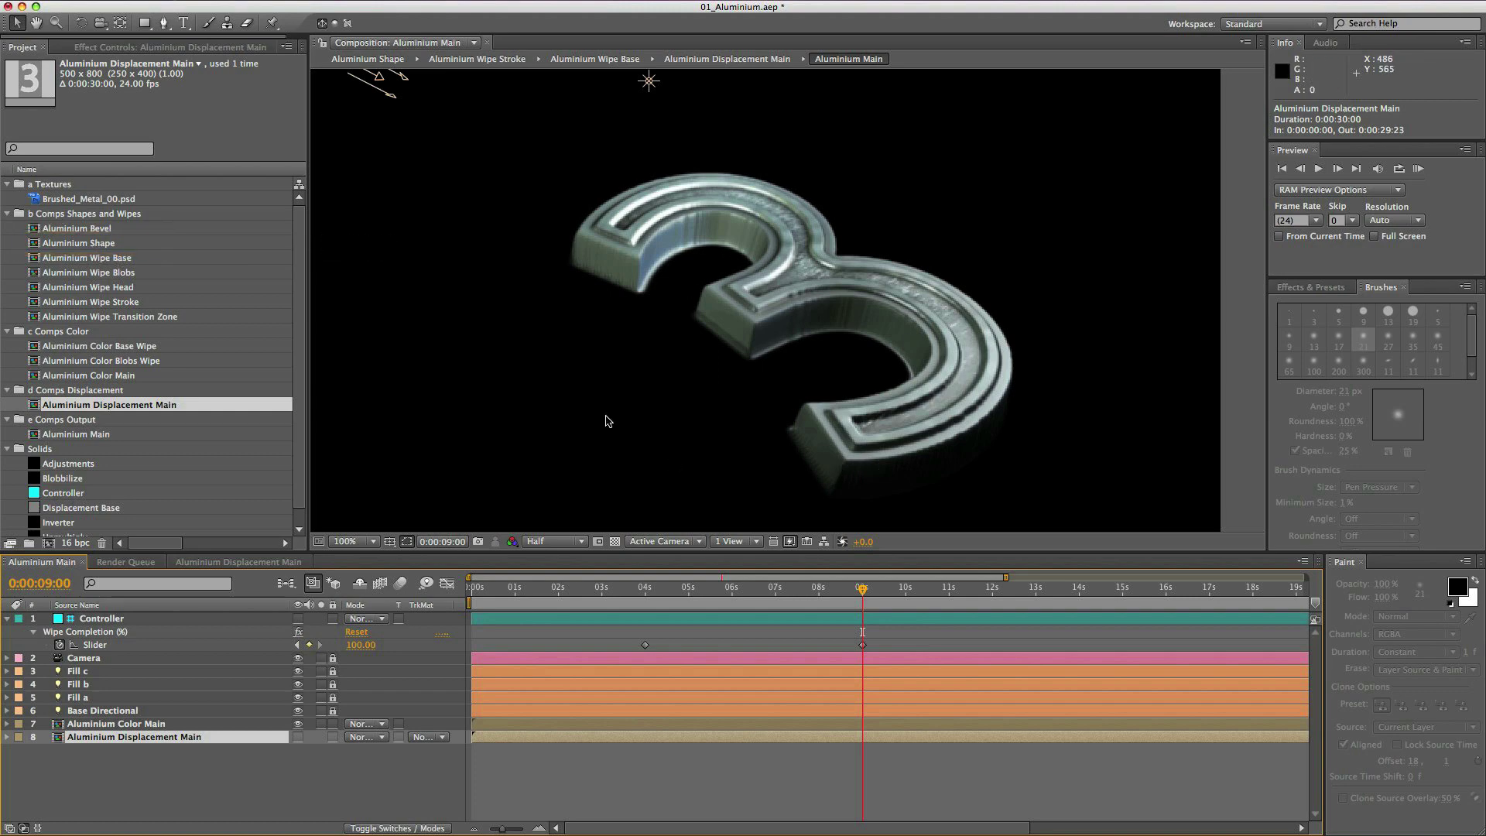
left_click(60, 304)
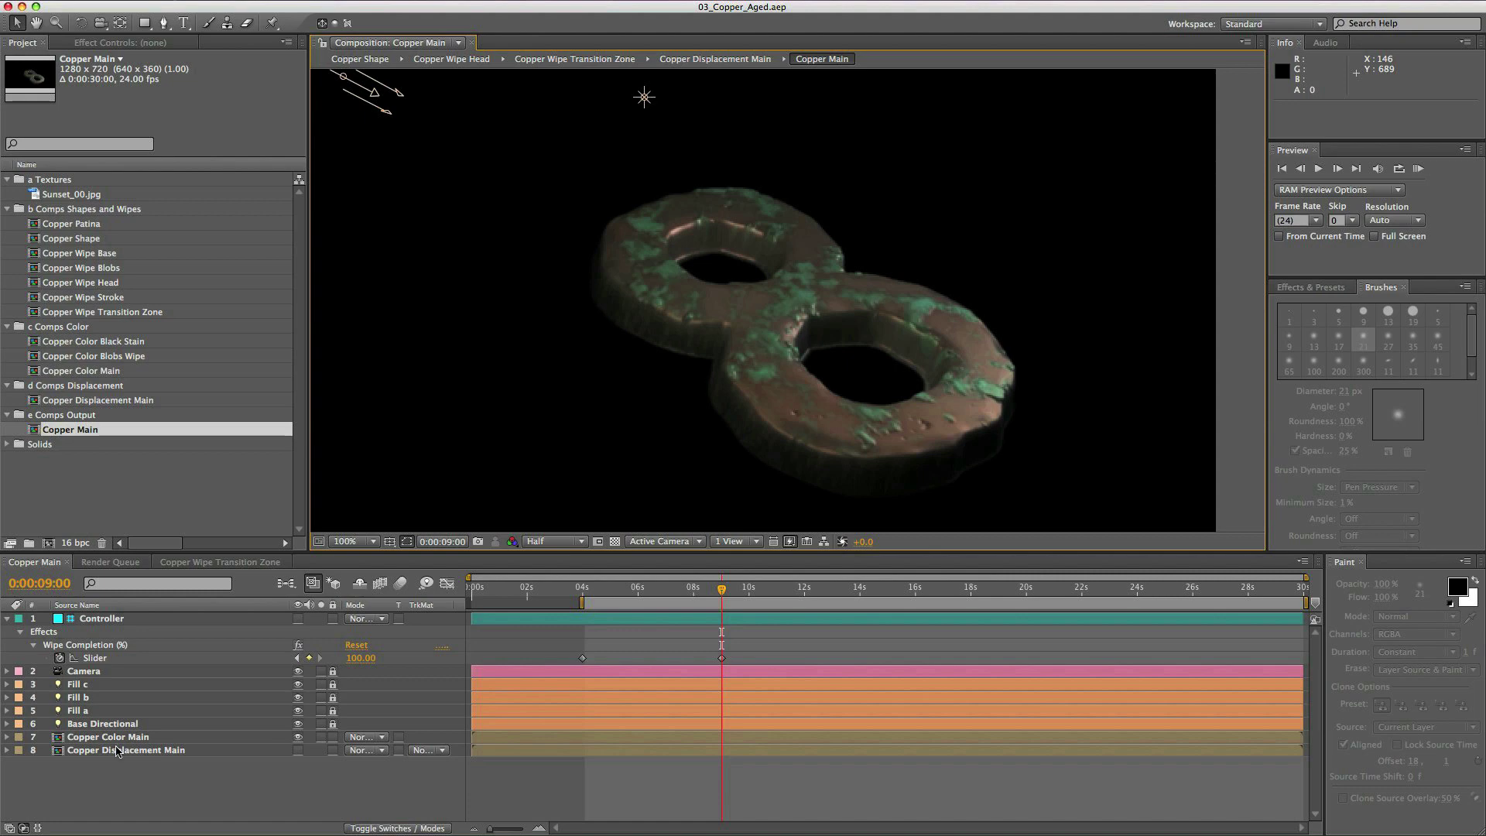
- In Copper Color Main, collapse layer properties, toggle Copper Patina off and on, then return to Copper Main
double_click(60, 742)
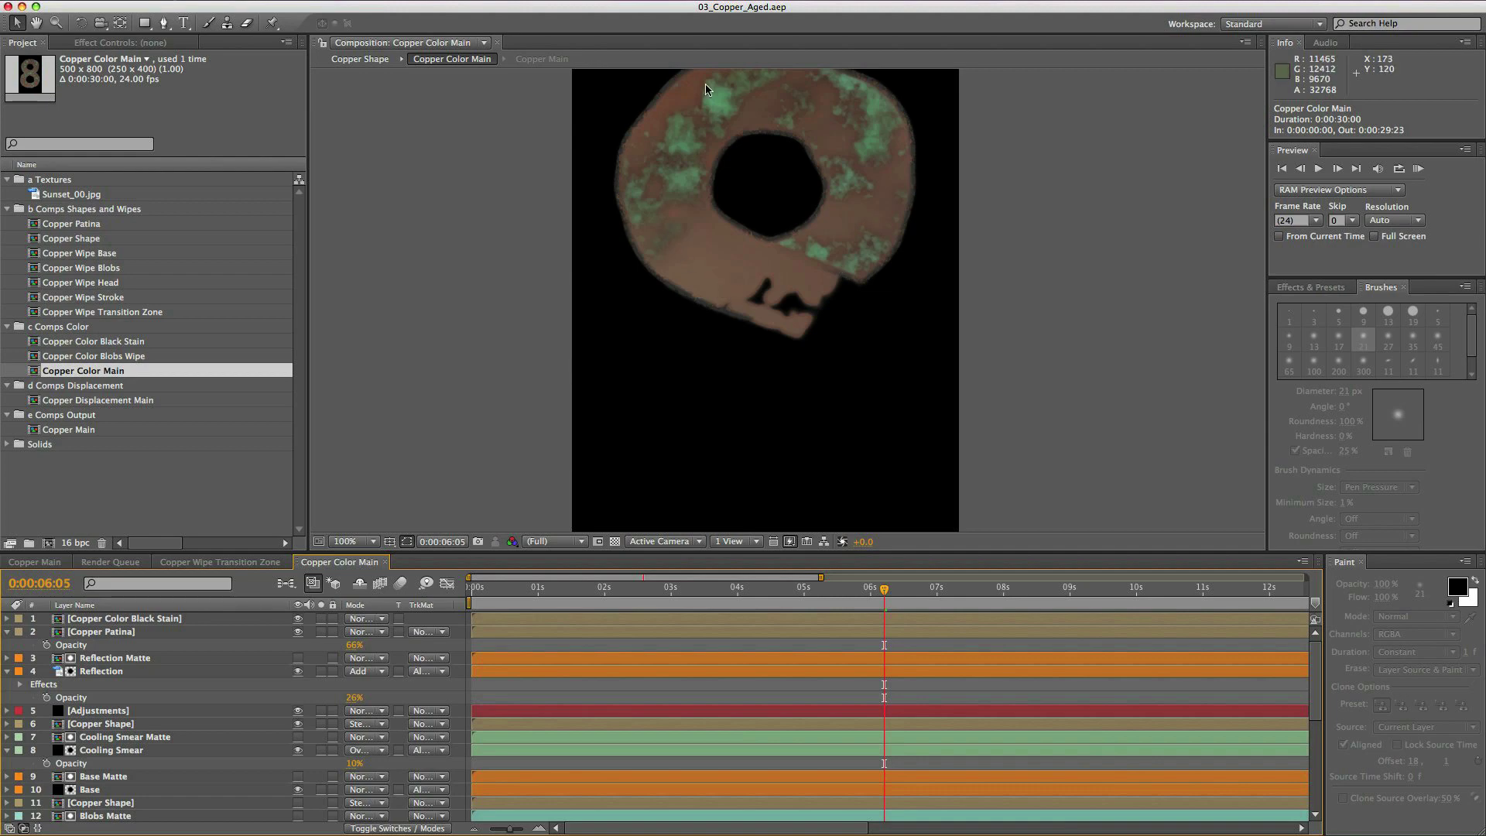
key("u")
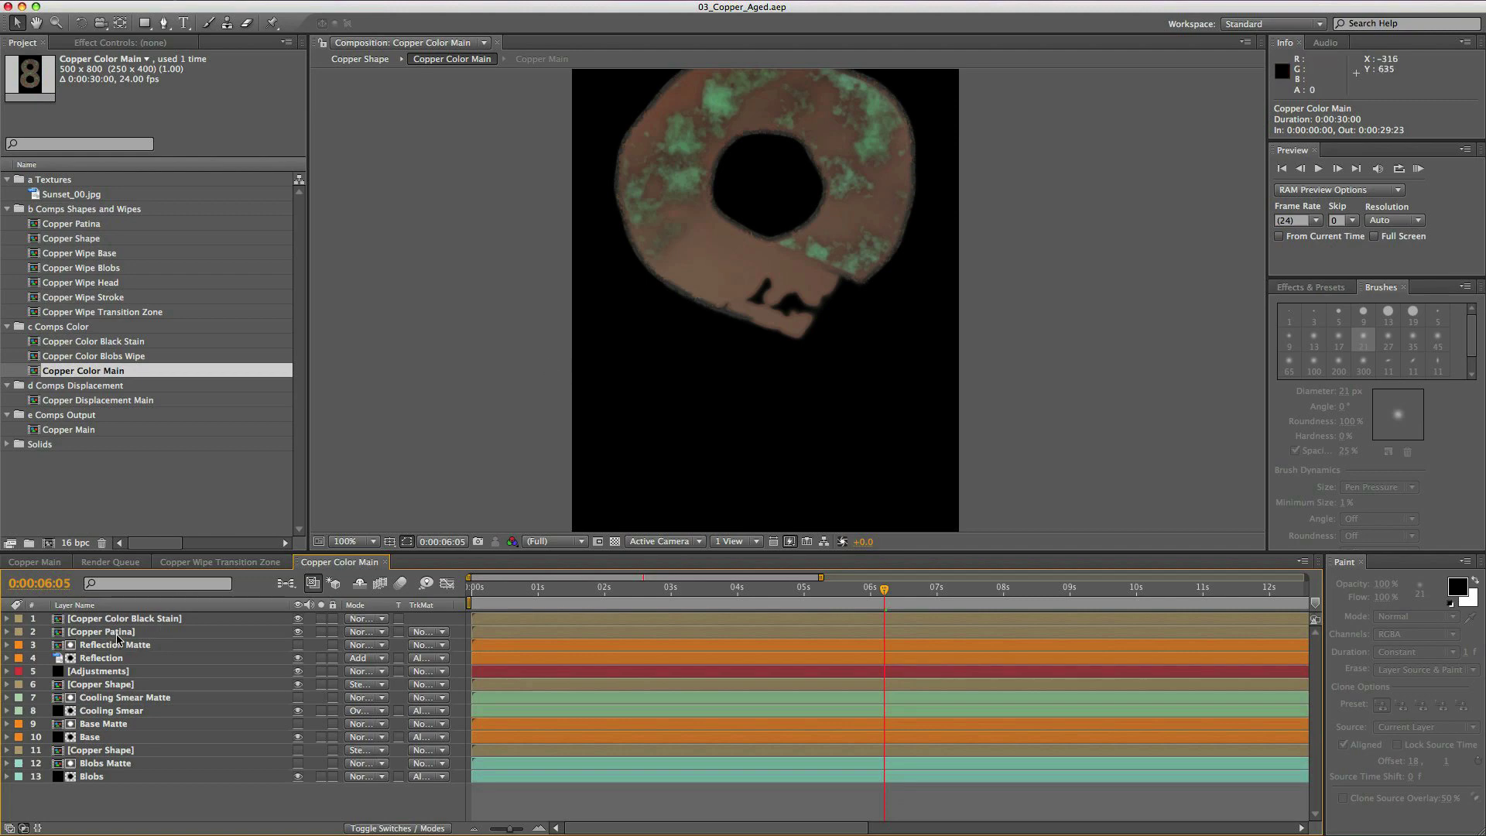
left_click(298, 632)
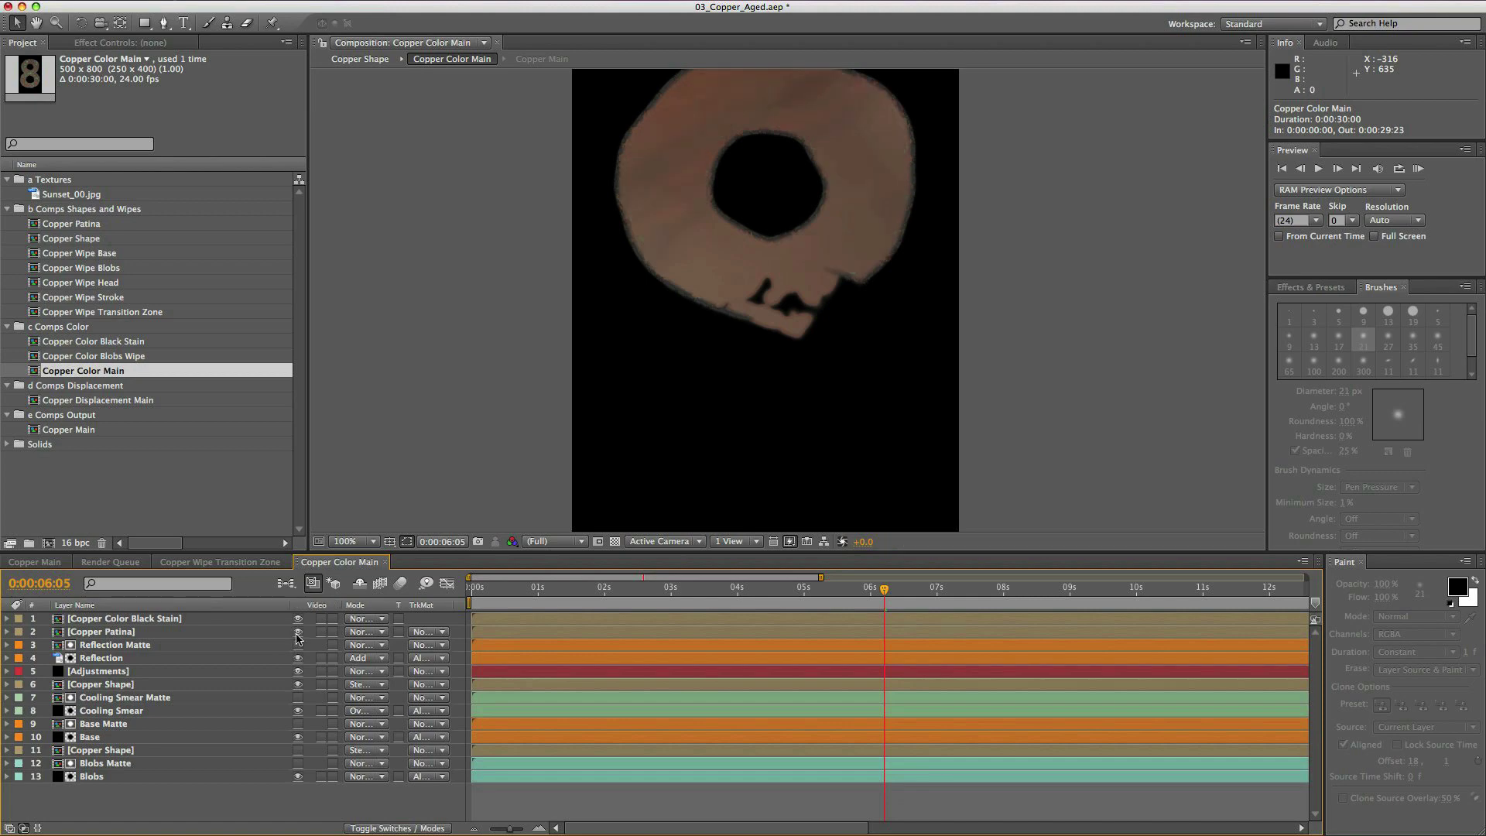
left_click(297, 632)
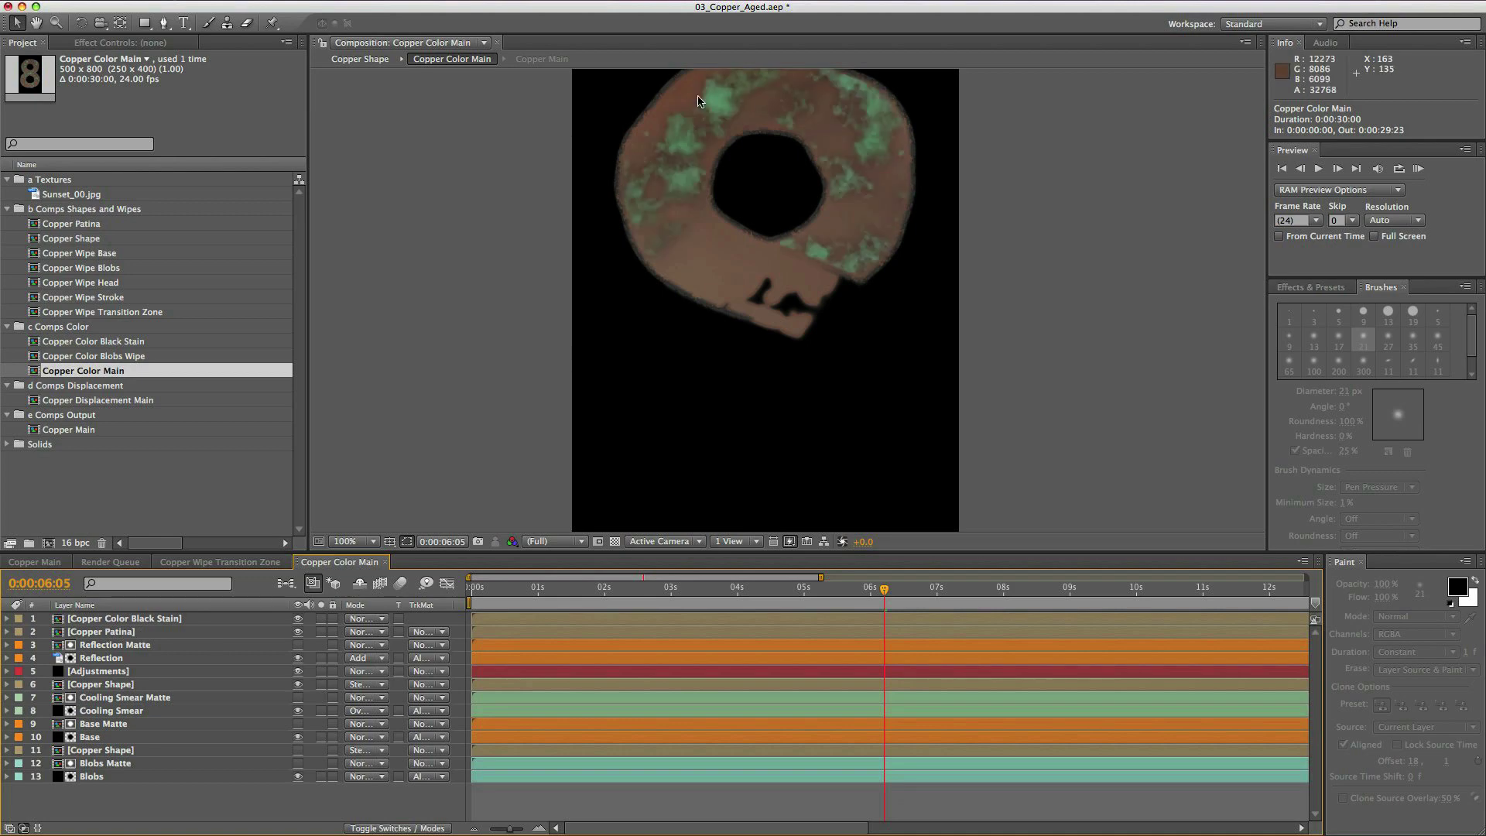
key("shift+period")
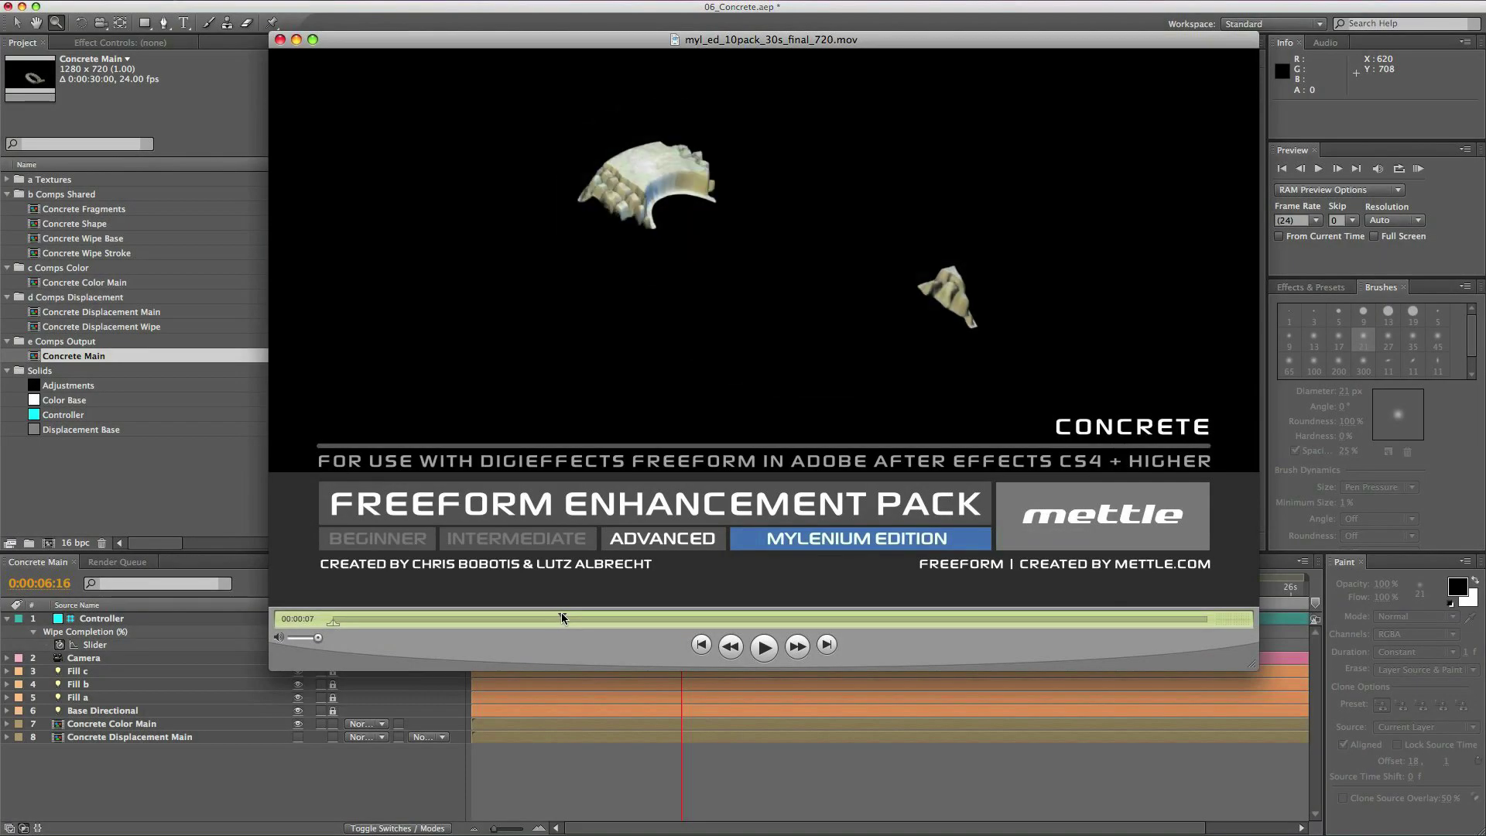
- Scrub the promo movie to its Concrete clip at 00:00:08
left_click_drag(562, 617, 569, 617)
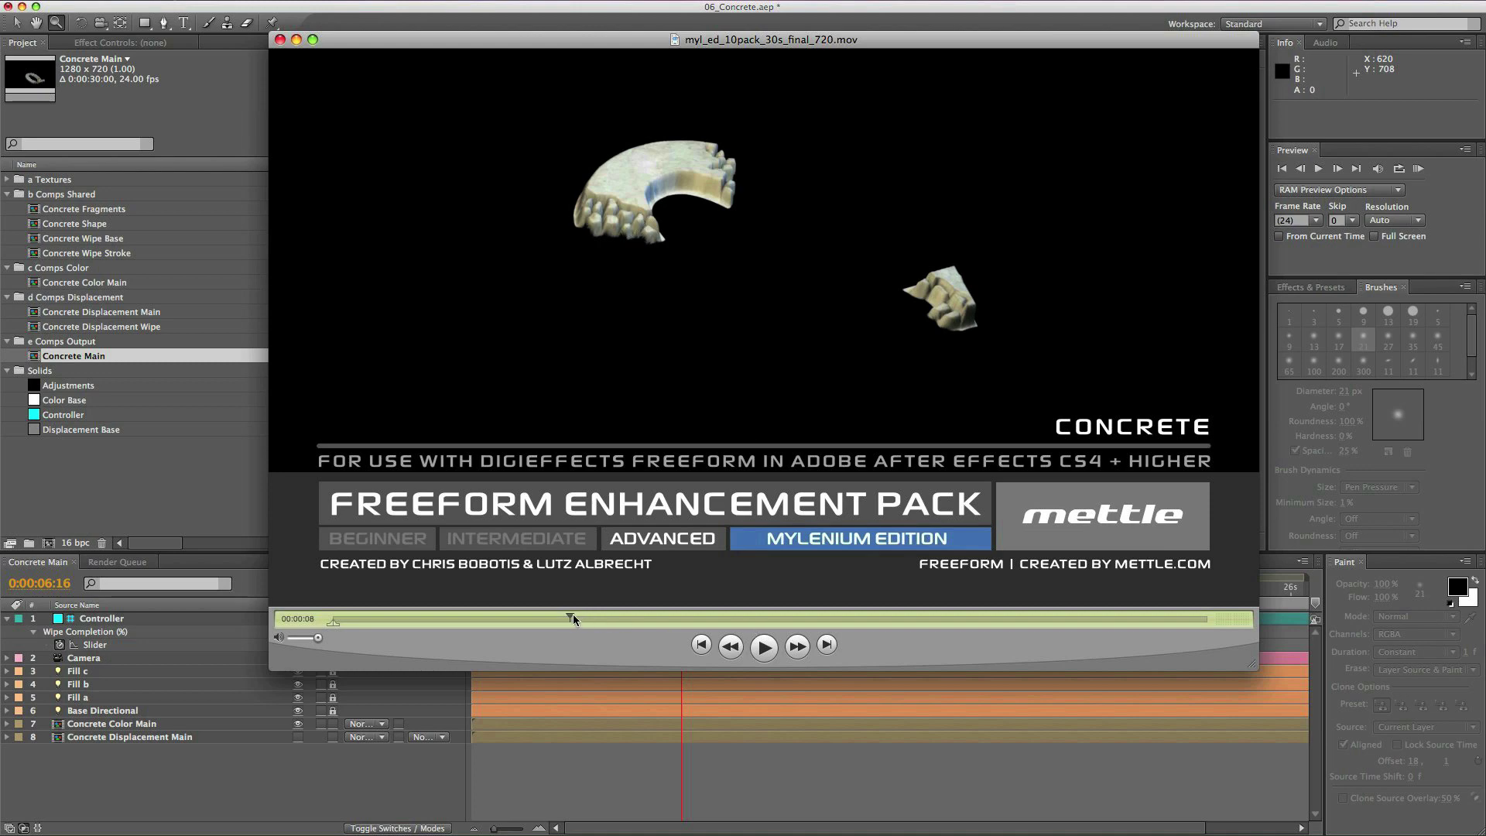
- Scrub further through the Concrete clip, then close the promo movie
mouse_move(570, 615)
left_mouse_down()
mouse_move(621, 617)
mouse_move(591, 612)
left_mouse_up()
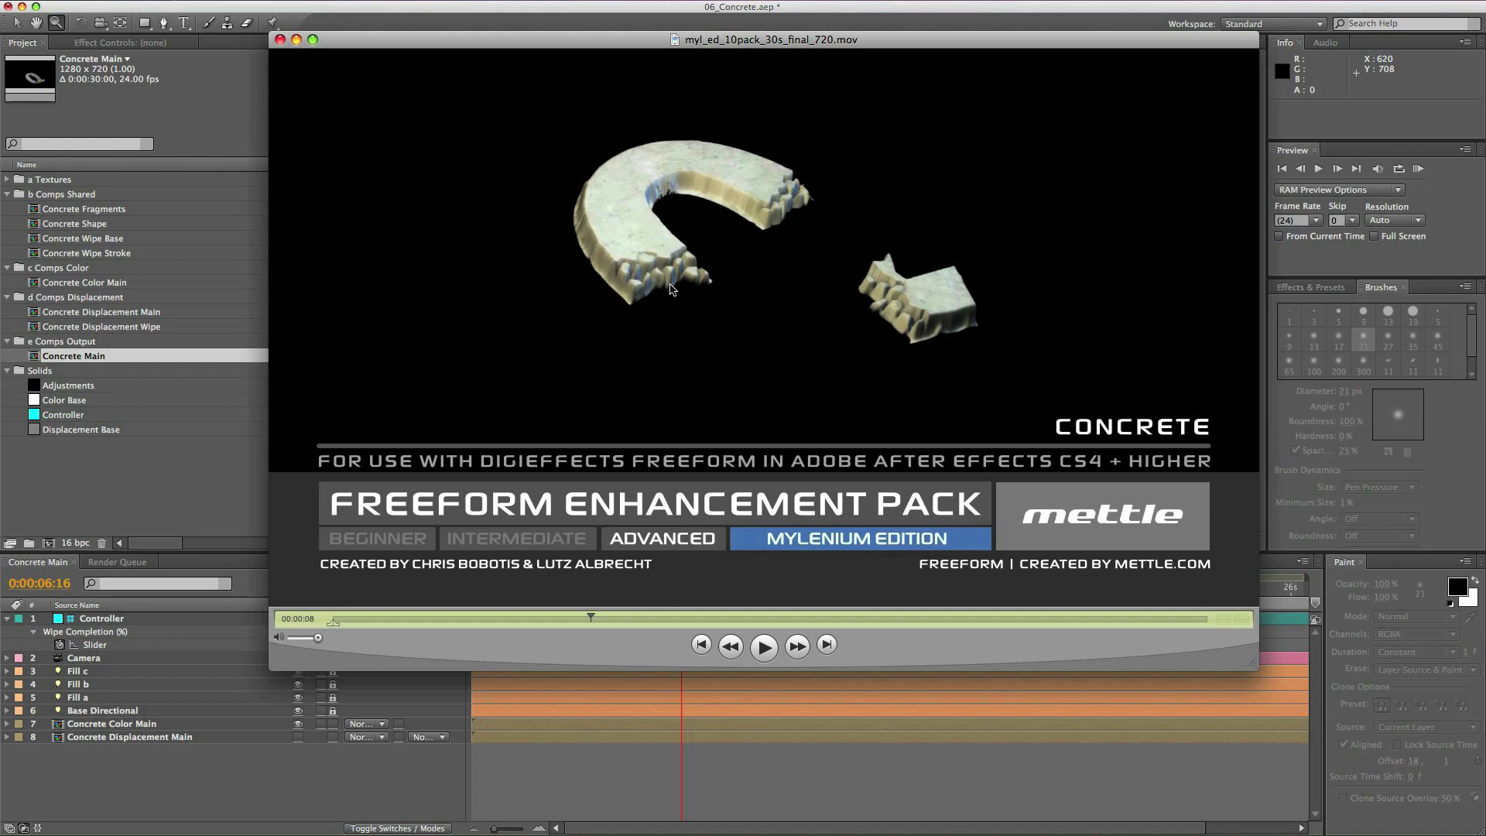
key("super+w")
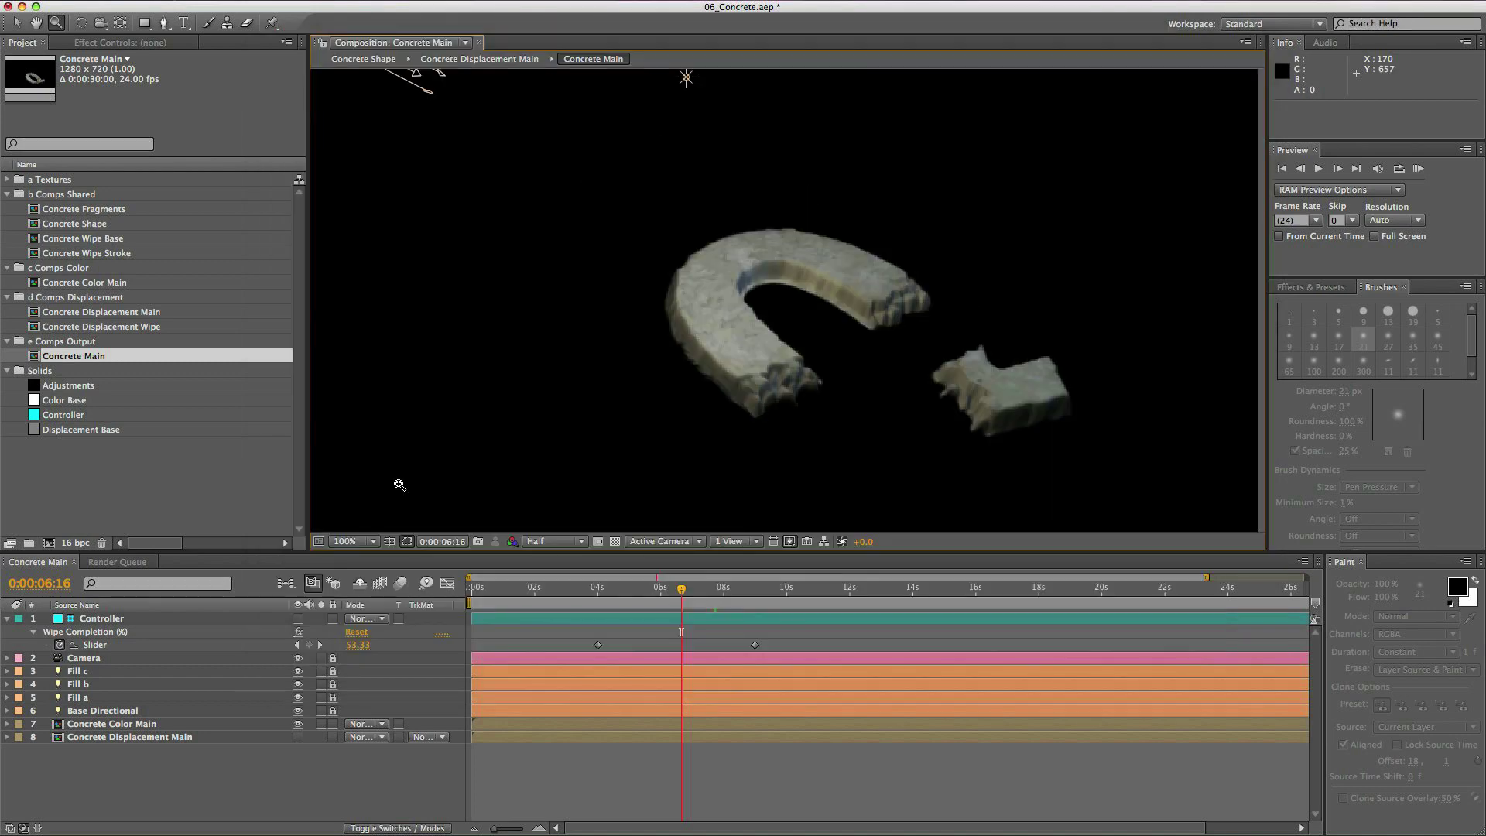
- Inspect Concrete Color Main and Concrete Displacement Main at 0:00:06:04, then return to Concrete Main
double_click(62, 727)
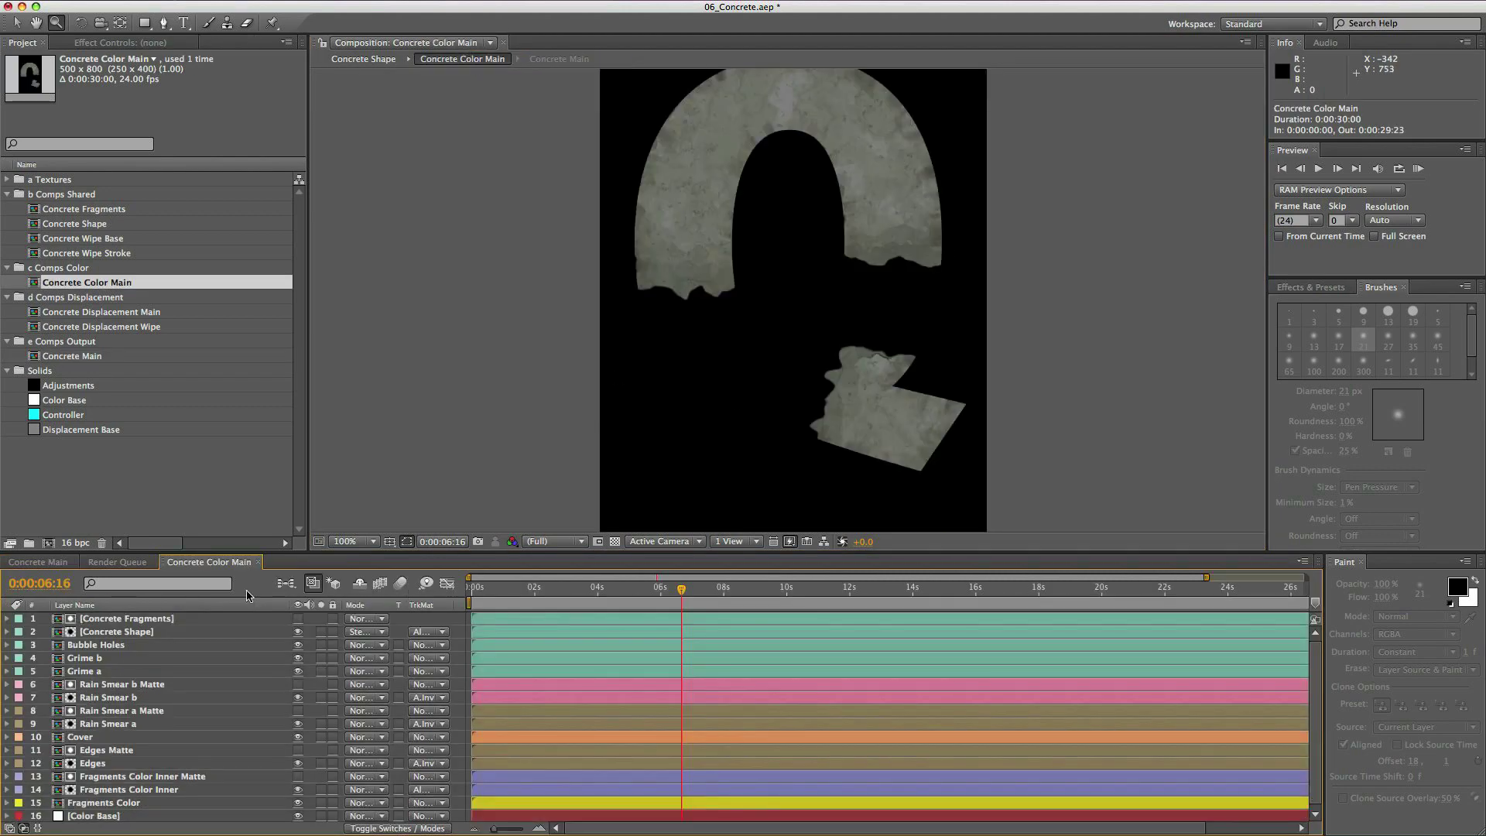
left_click(64, 567)
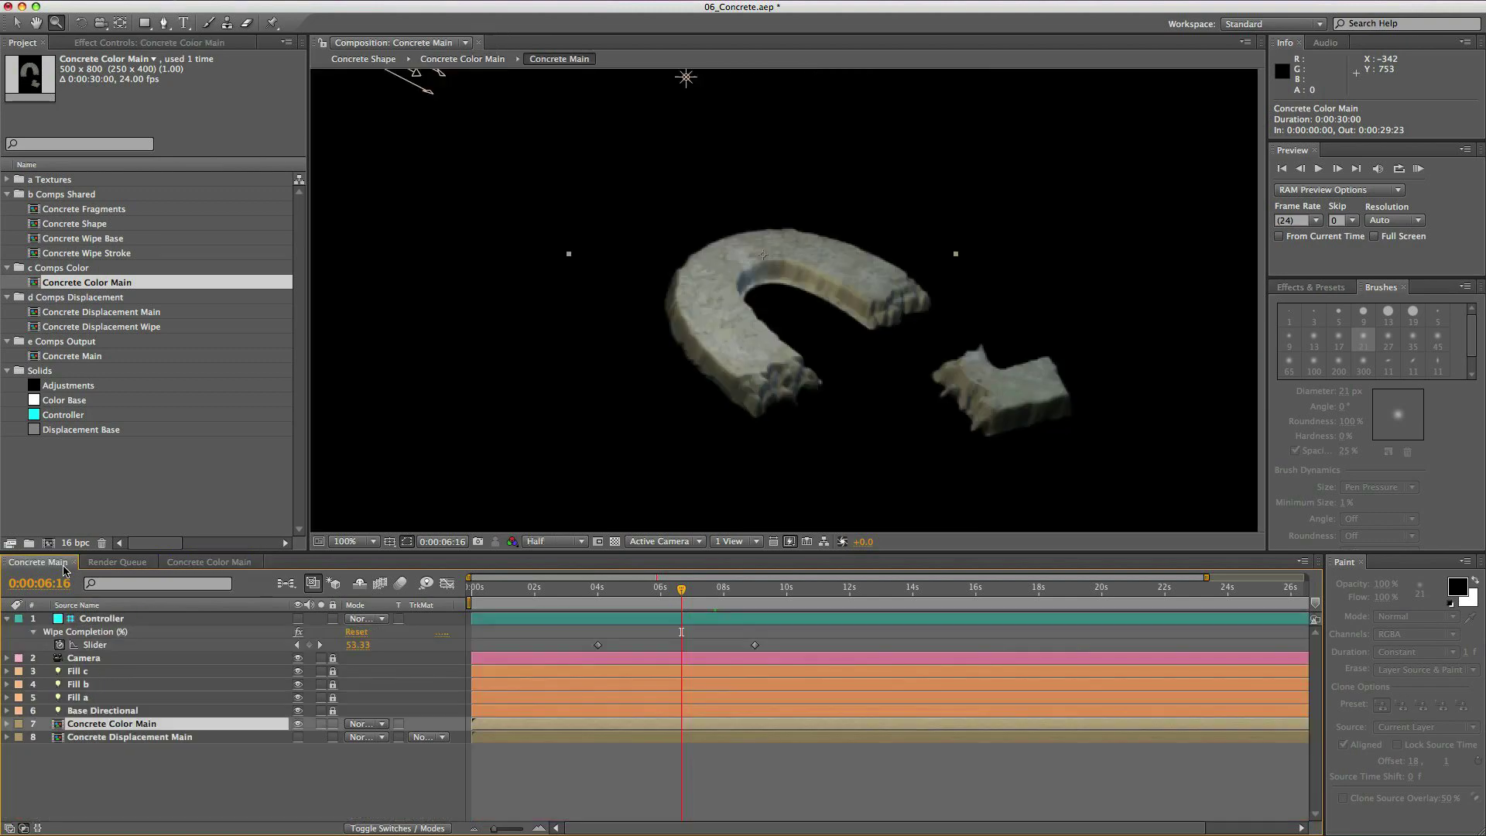
double_click(115, 738)
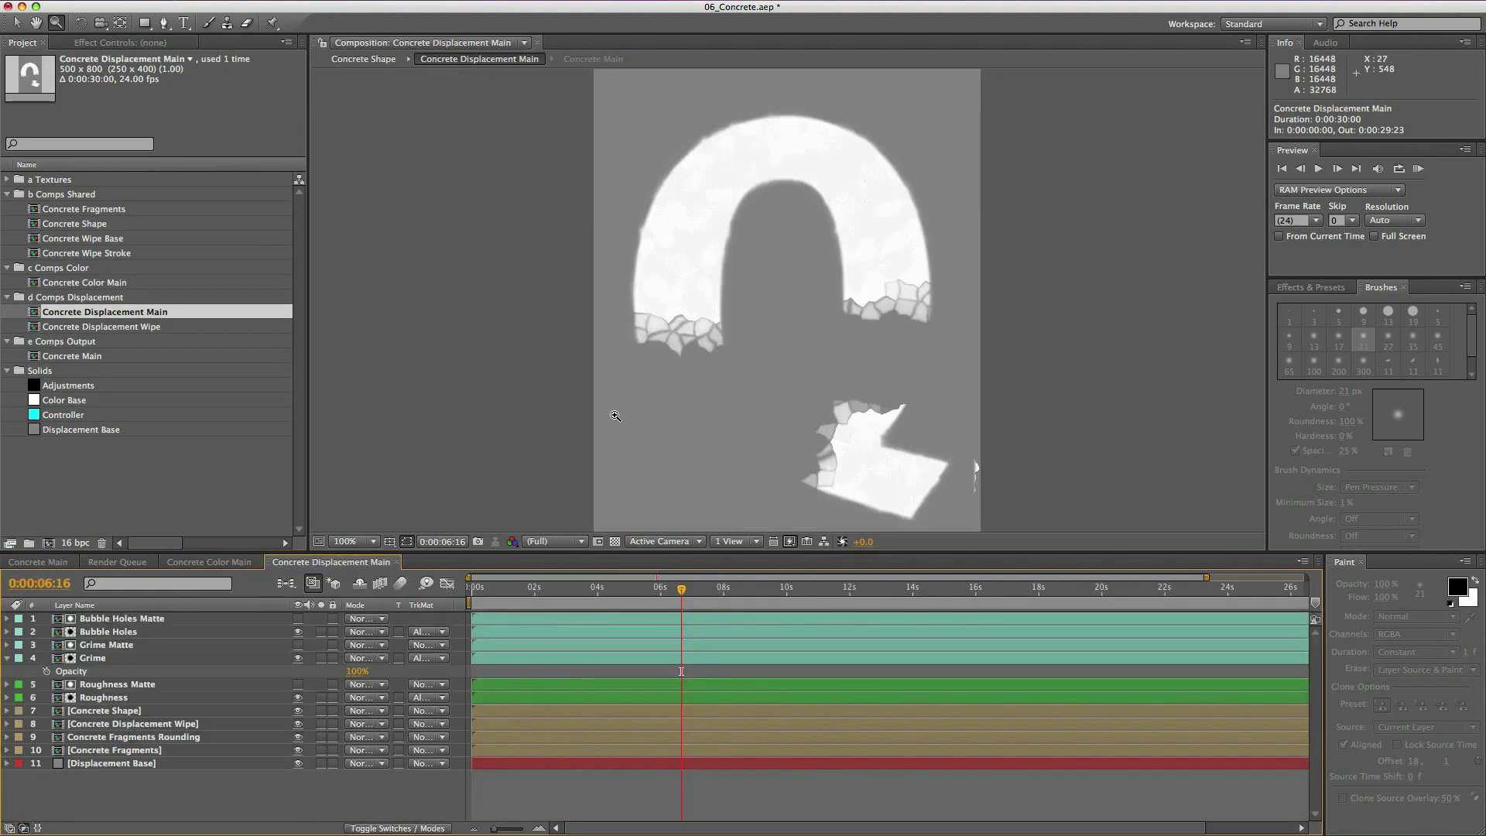
left_click(678, 593)
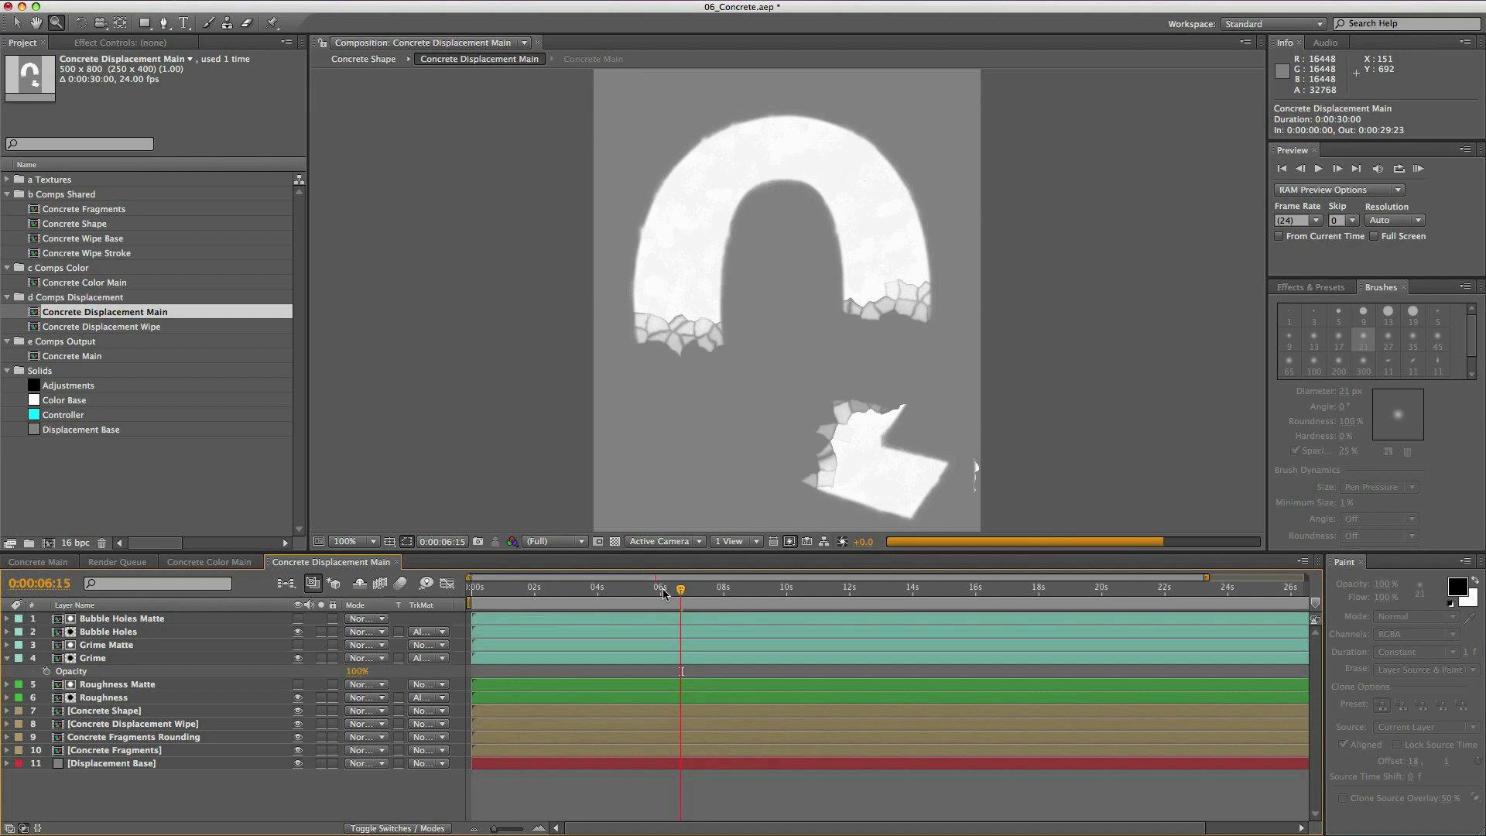
left_click(663, 593)
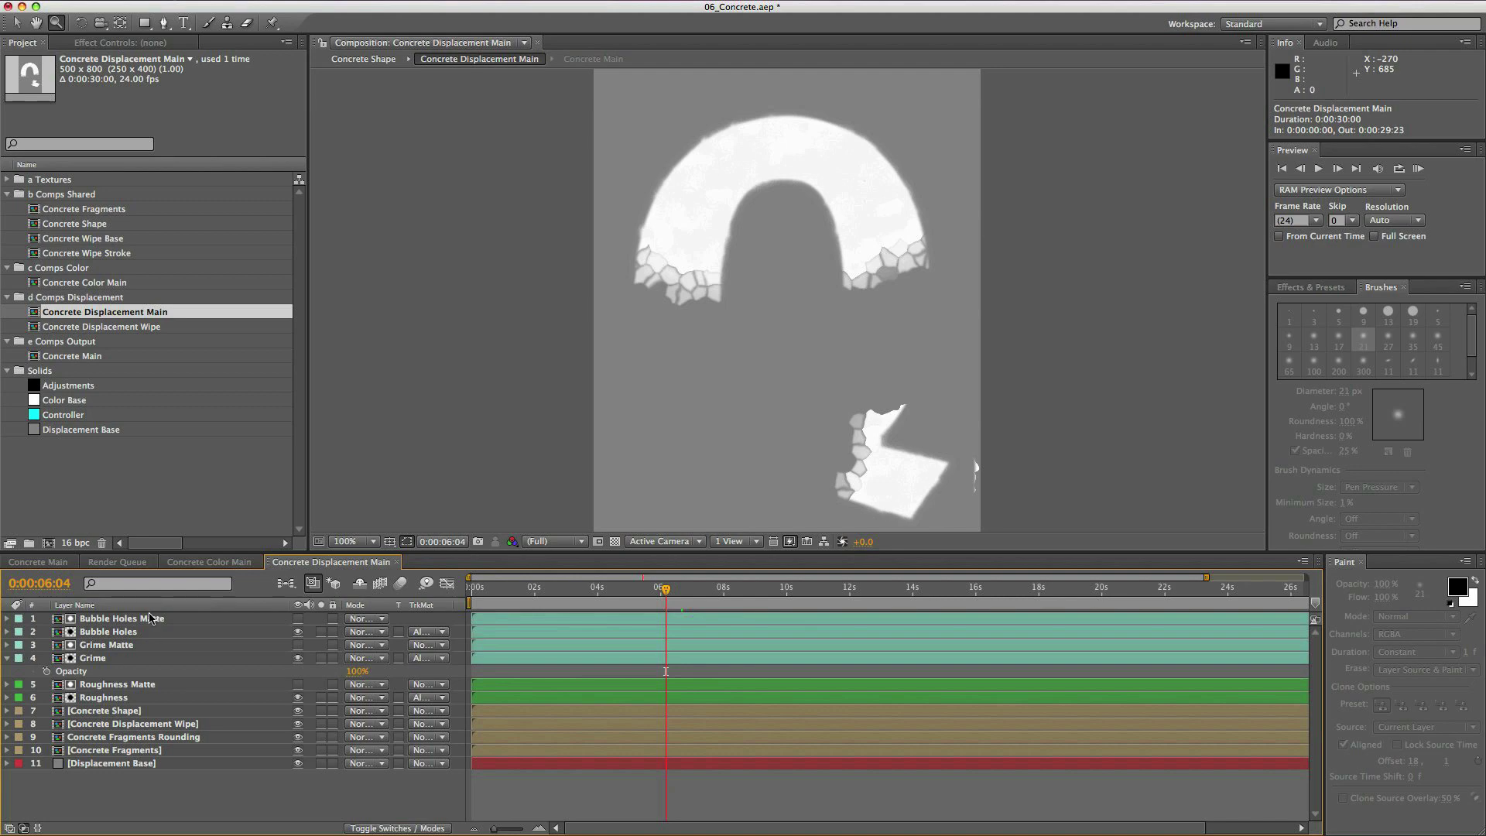
key("shift+Escape")
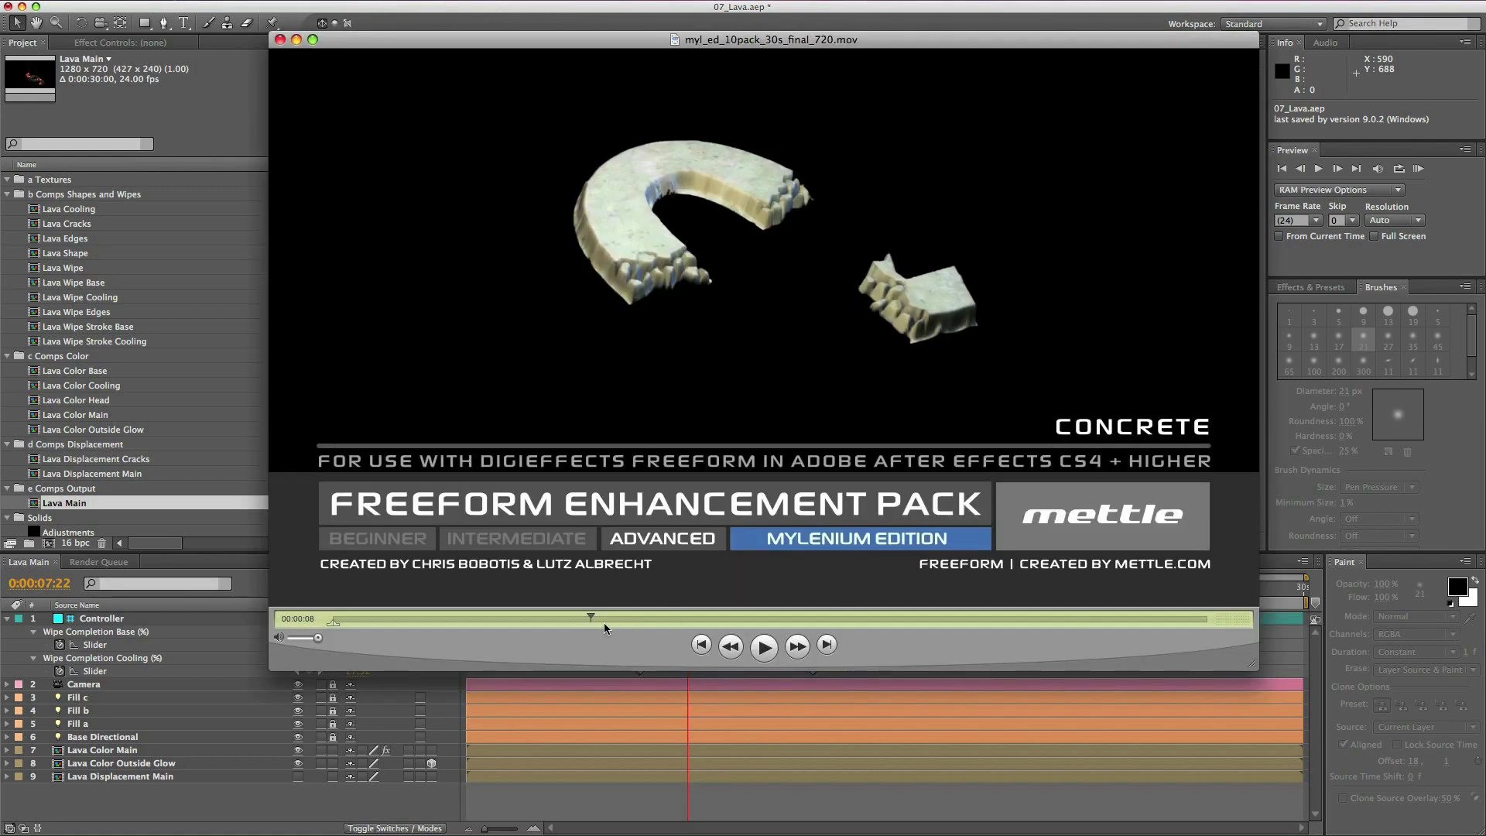
- Scrub the promo through the Flowing Lava clip, then leave the player for After Effects
left_click_drag(588, 616, 636, 615)
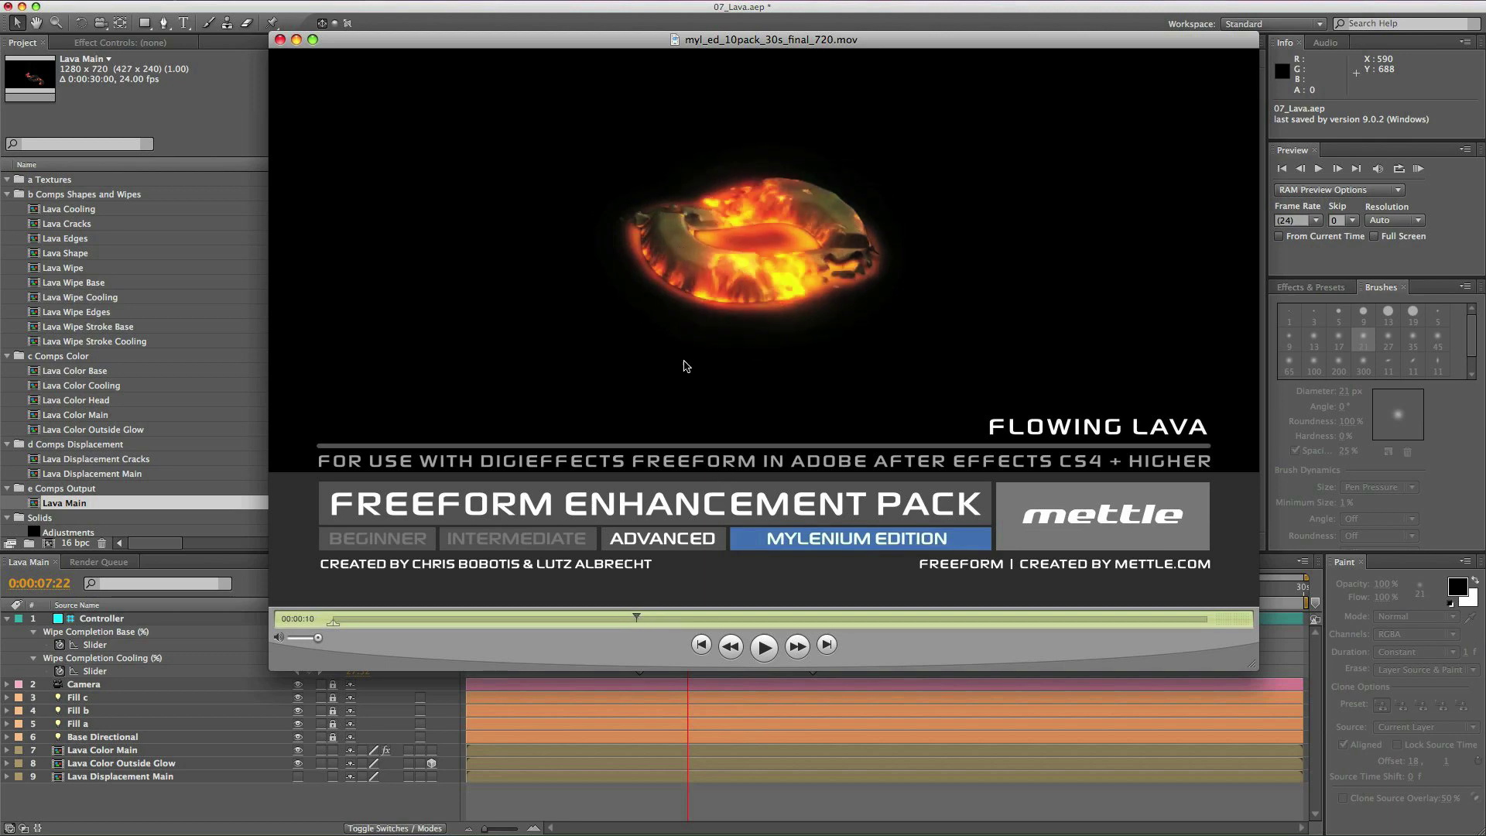
mouse_move(638, 616)
left_mouse_down()
mouse_move(686, 610)
mouse_move(650, 611)
left_mouse_up()
key("super+Tab")
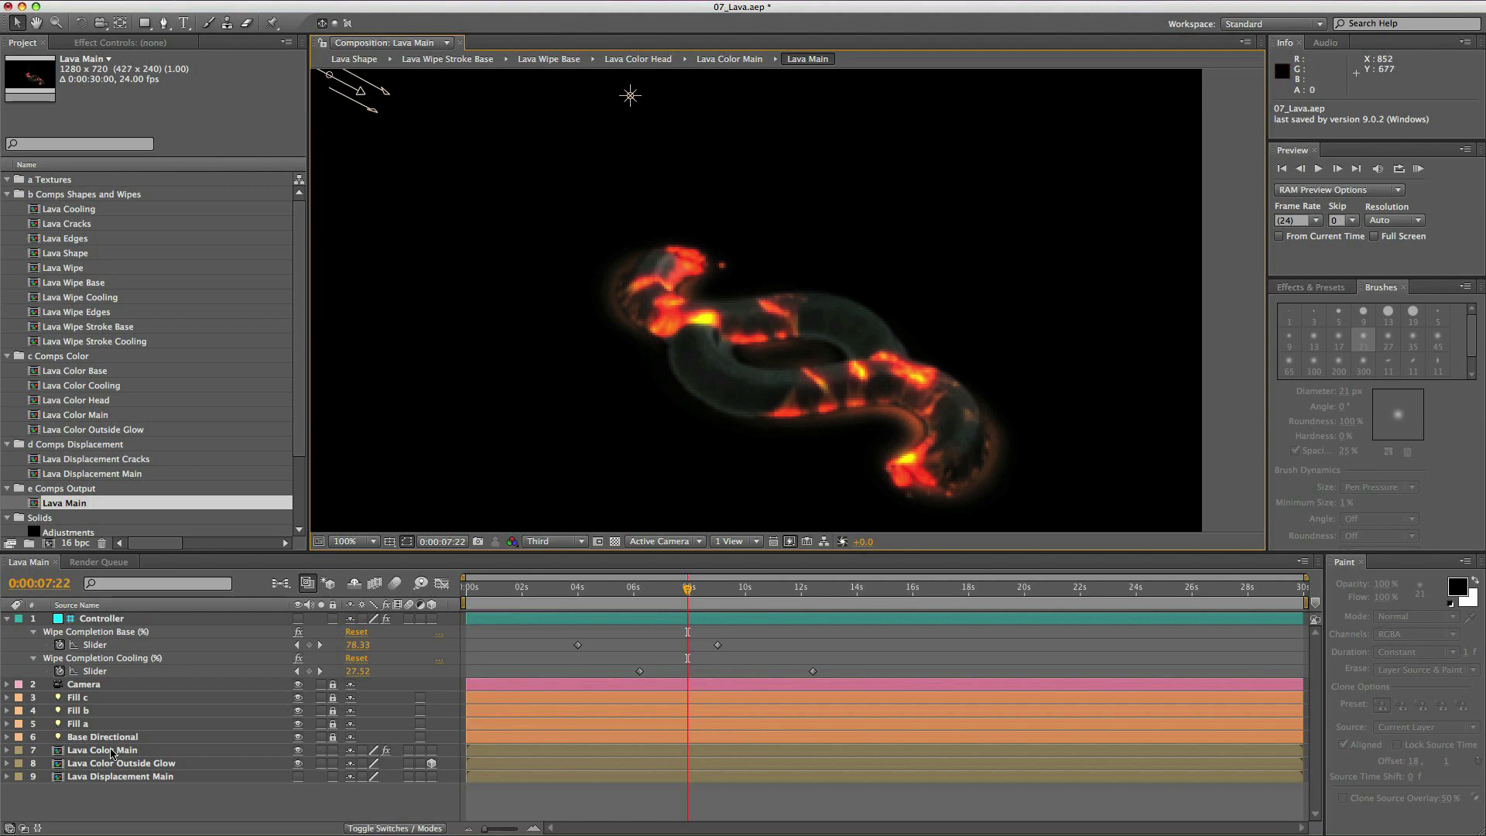
- Open the Lava Color Main precomp, then close it and bring back Lava Main's layers
double_click(74, 753)
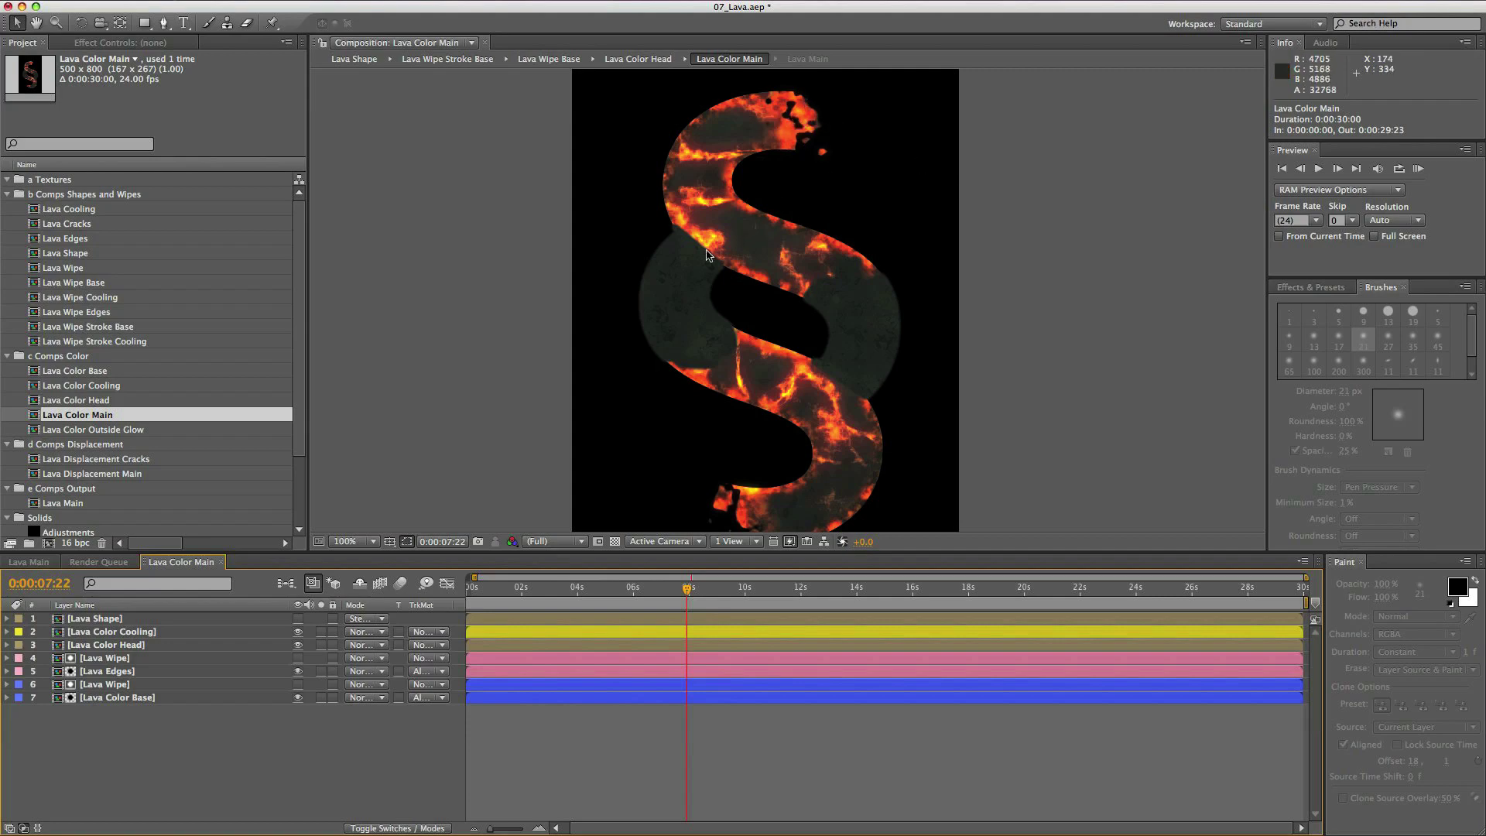
left_click(221, 563)
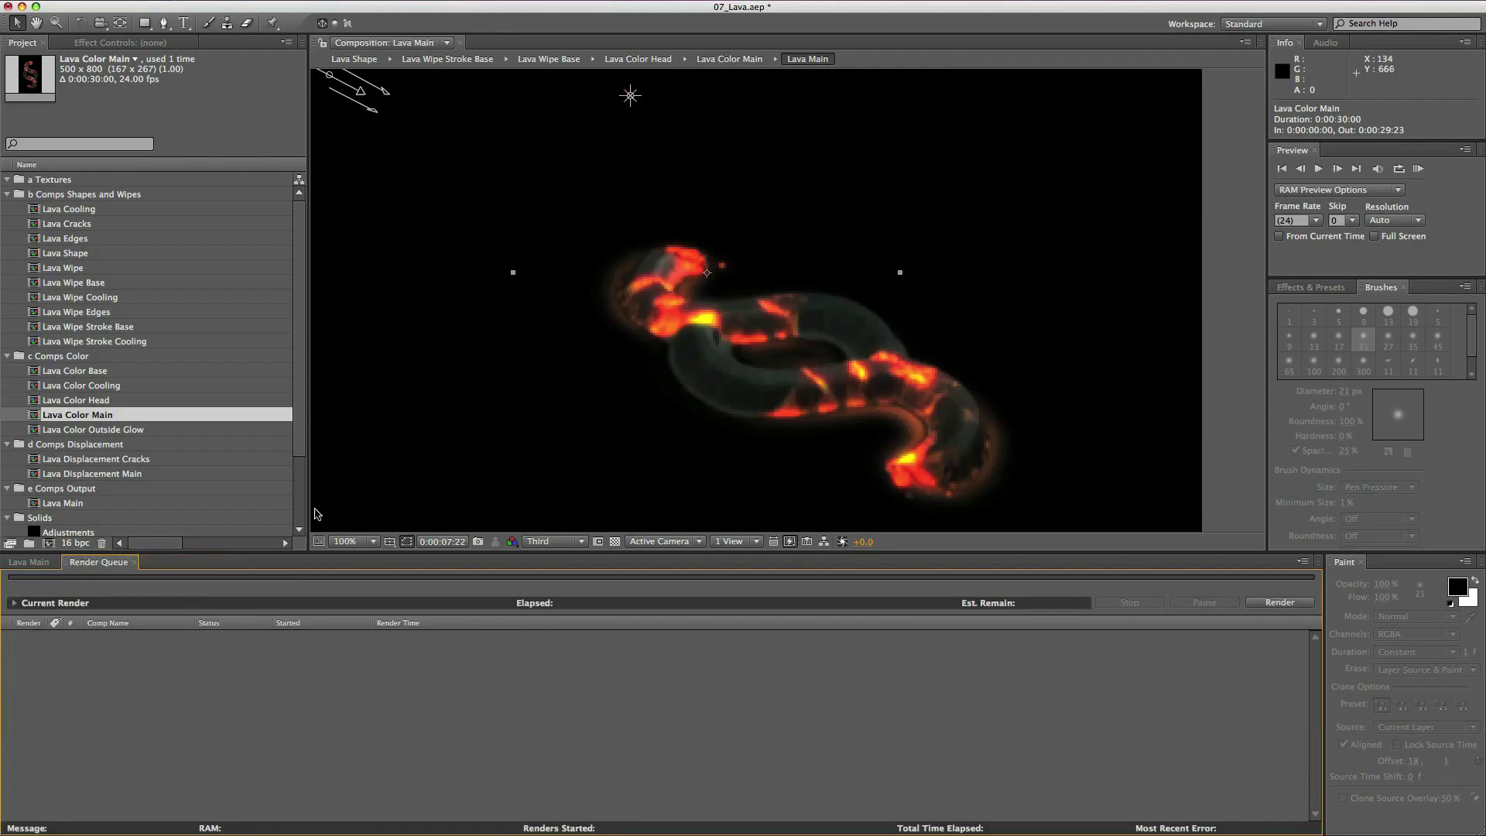
left_click(29, 562)
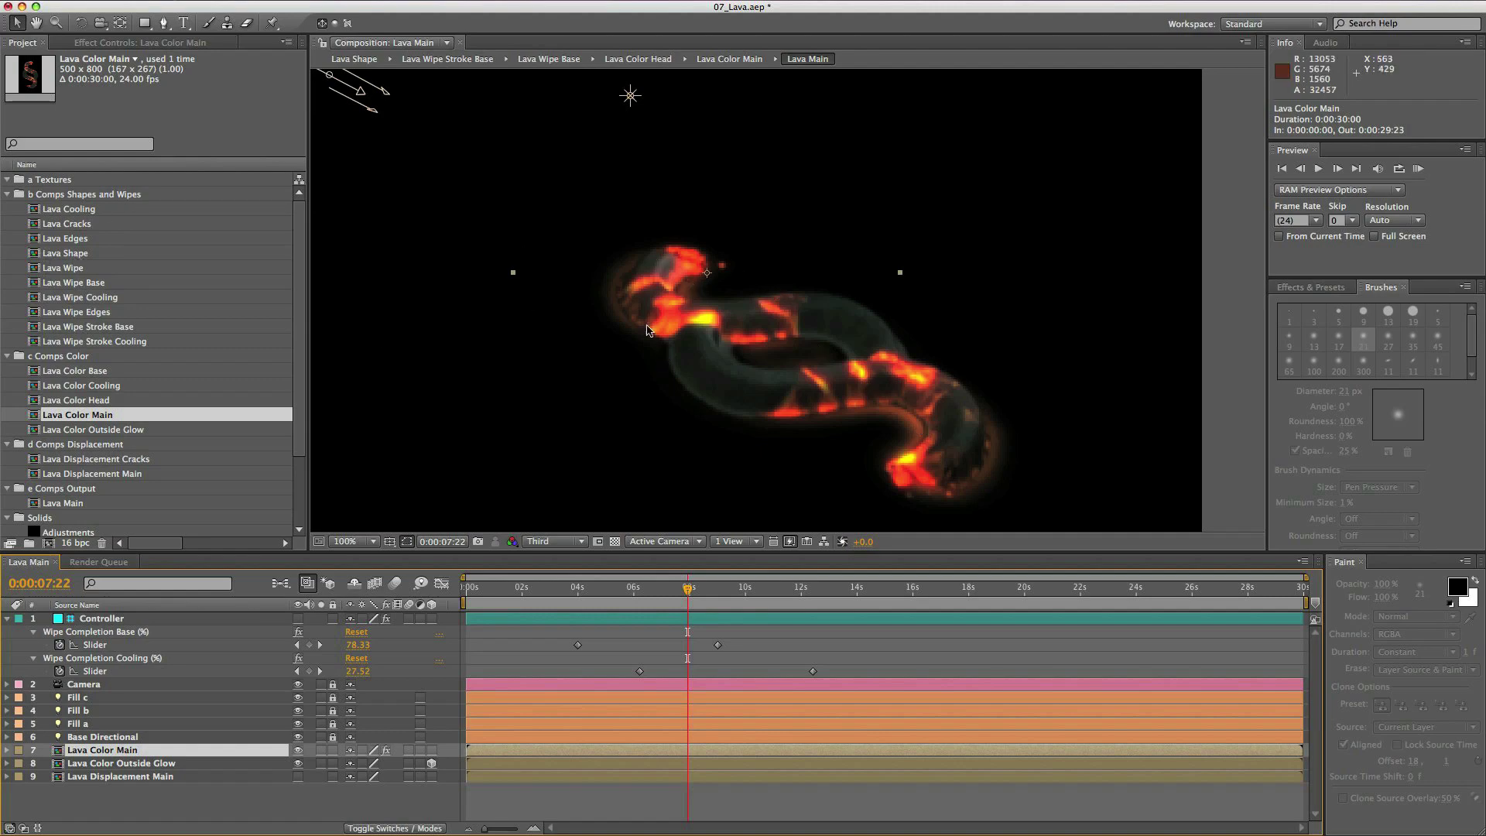
- Select Lava Wipe Stroke Base and view the lava at 0:00:04:06, 0:00:04:10, the 0:00:06:07 keyframe, and about nine seconds
left_click(35, 327)
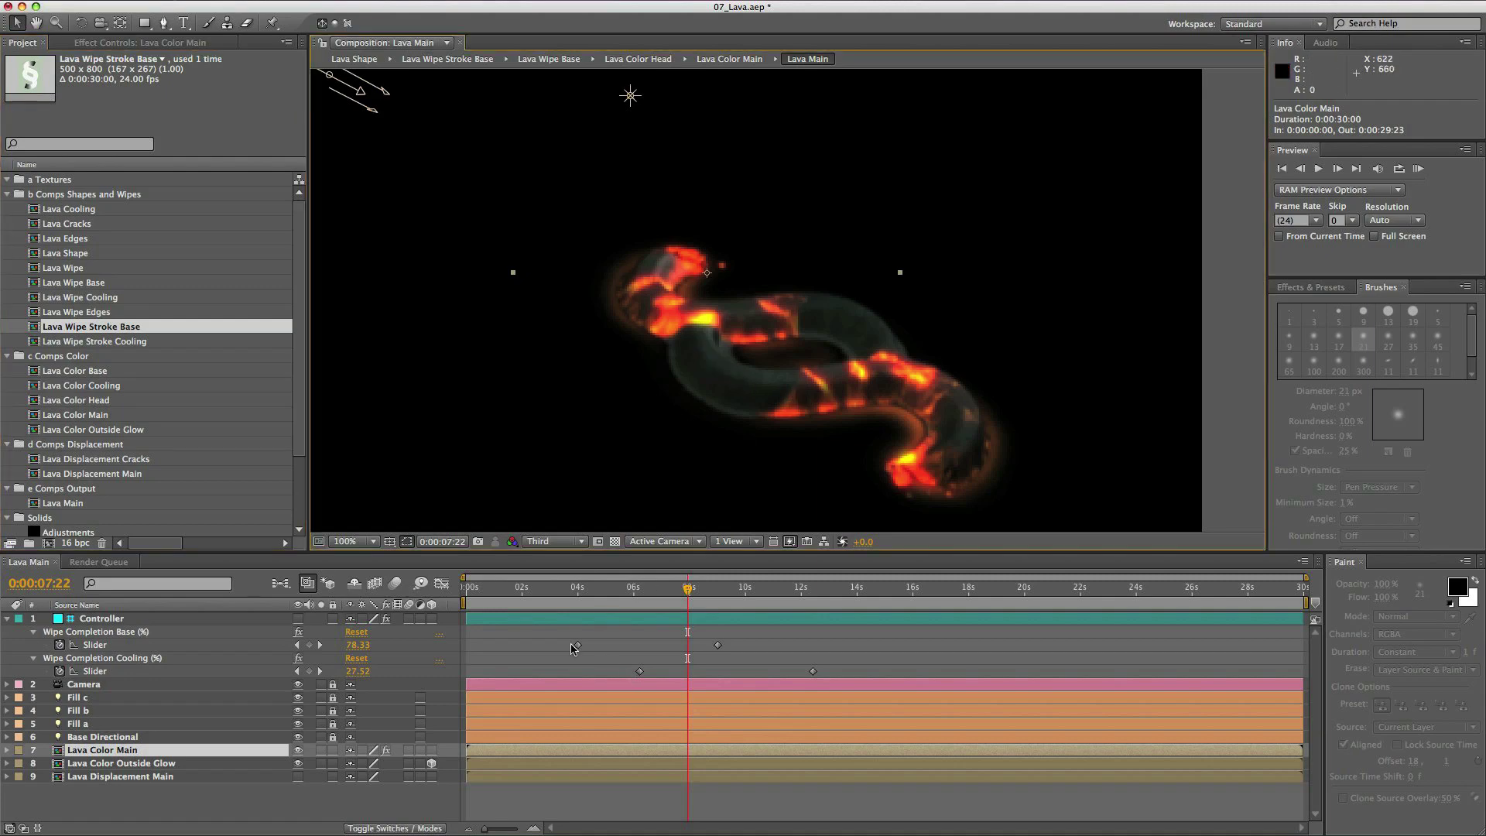
left_click(586, 592)
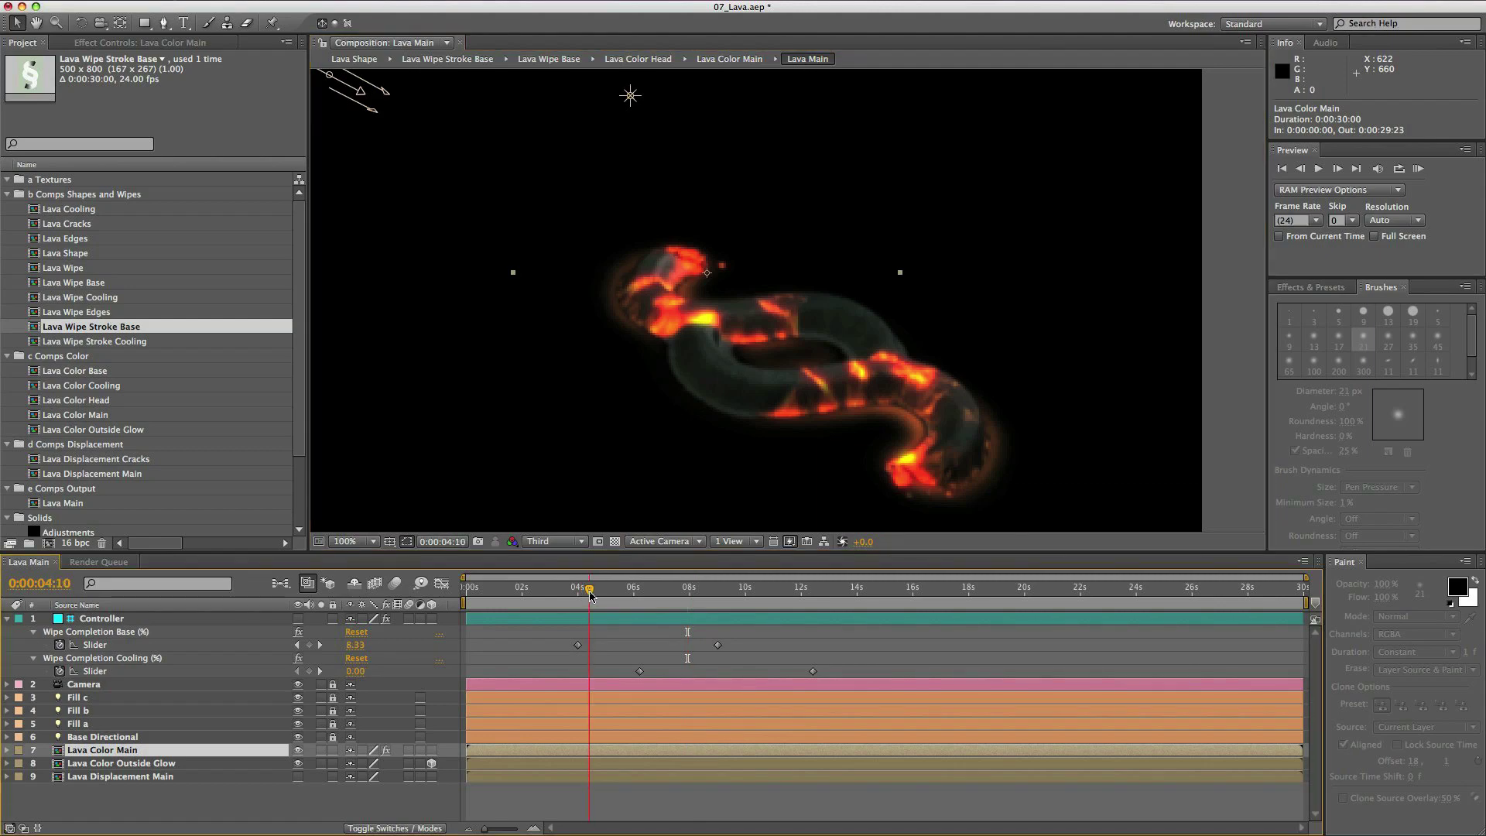
left_click(590, 592)
key("k")
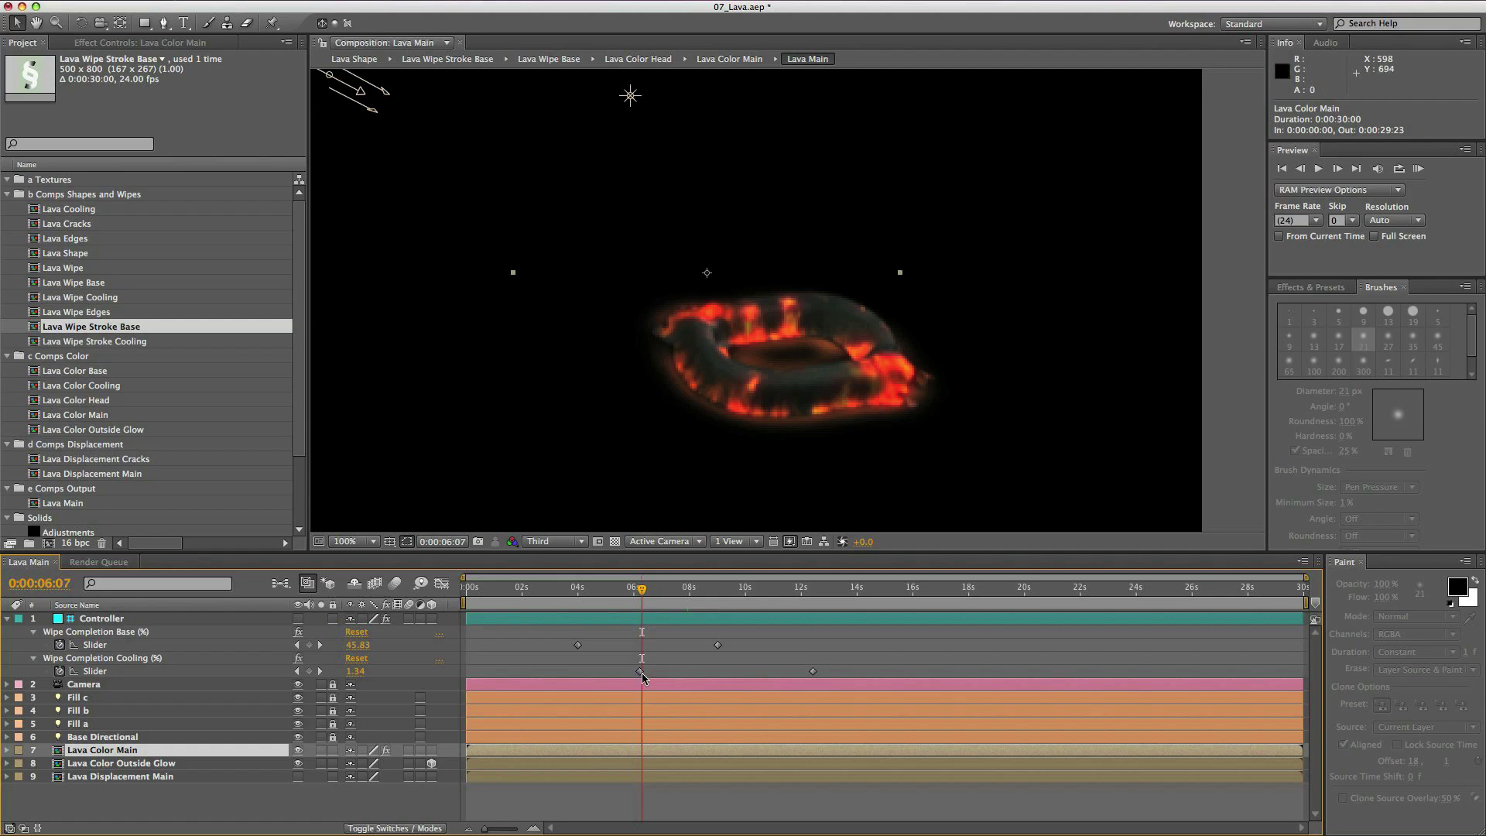
left_click(727, 596)
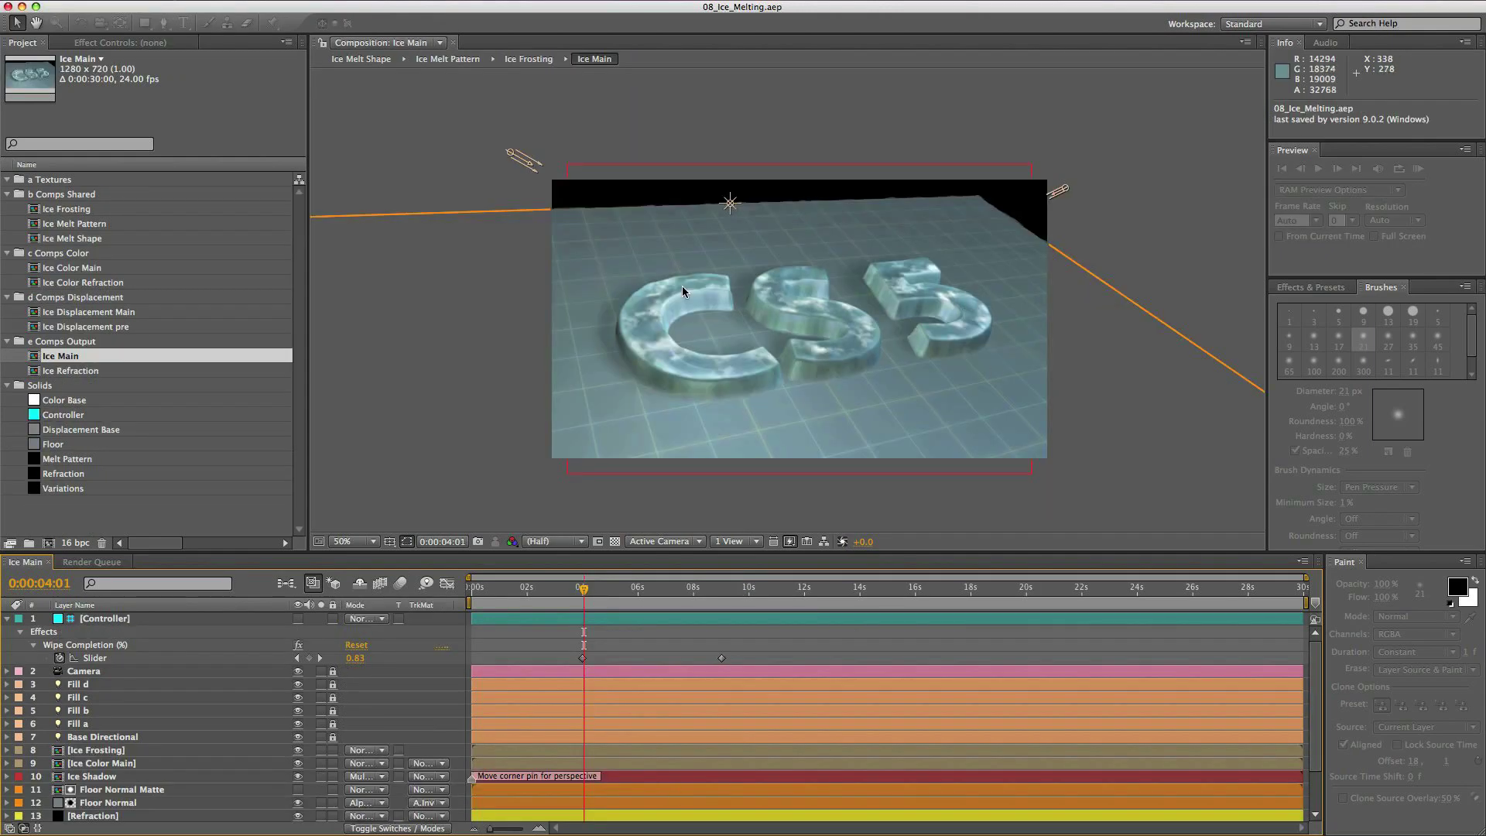
key("super+Tab")
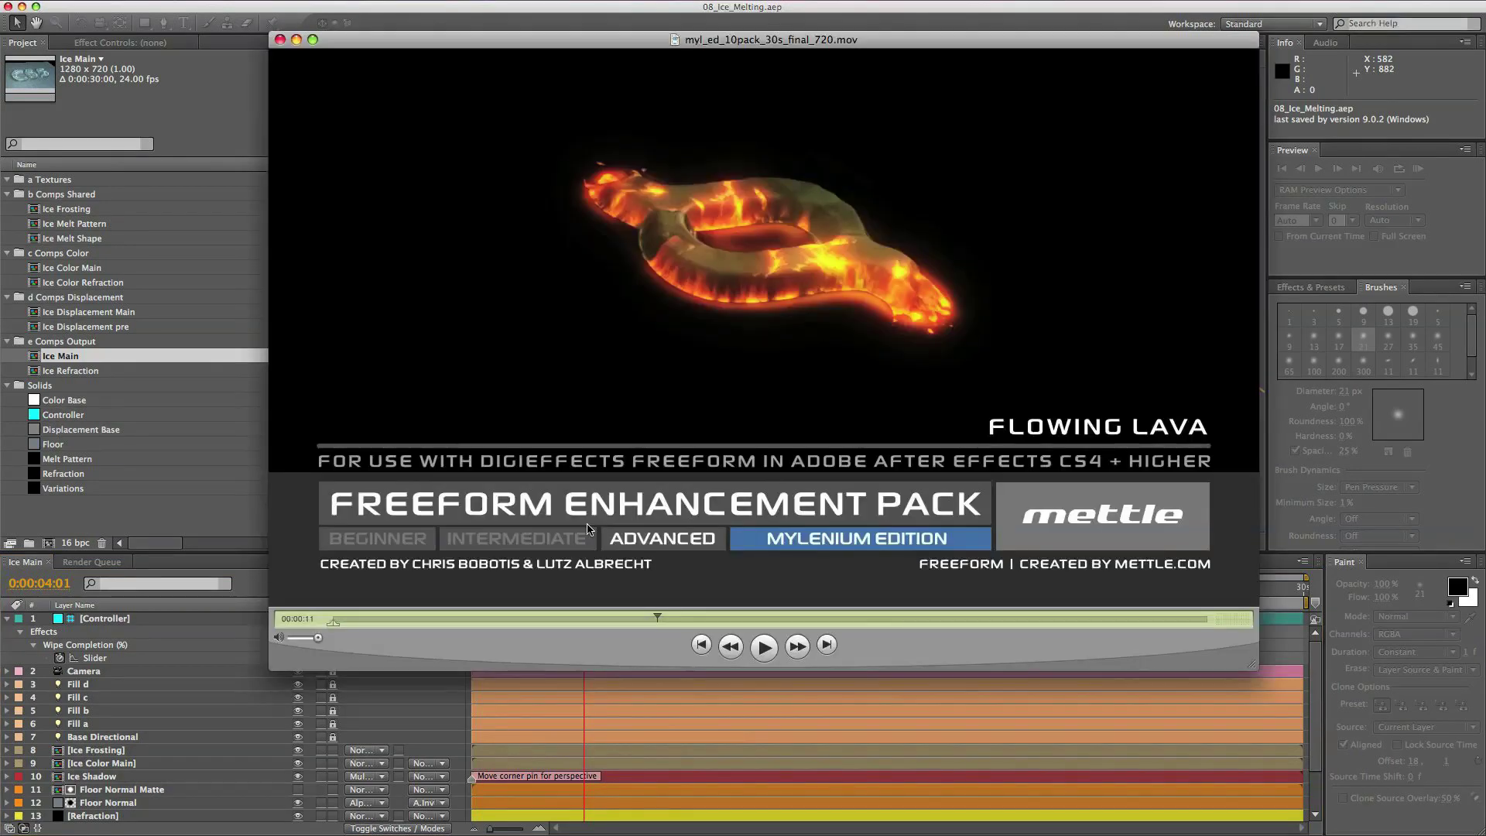
left_click(337, 618)
mouse_move(337, 620)
left_mouse_down()
mouse_move(413, 619)
mouse_move(331, 608)
left_mouse_up()
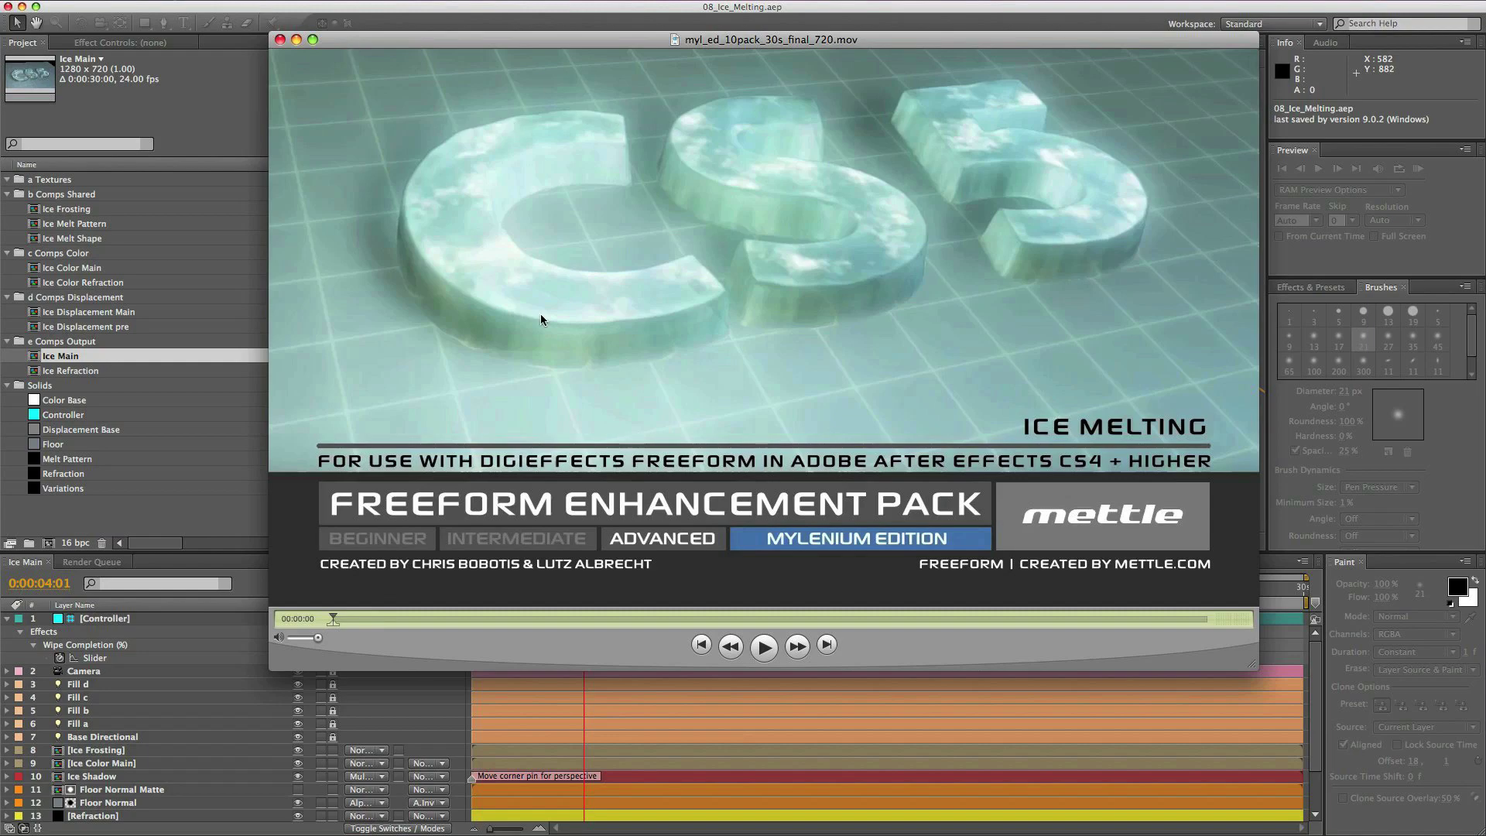
left_click(292, 13)
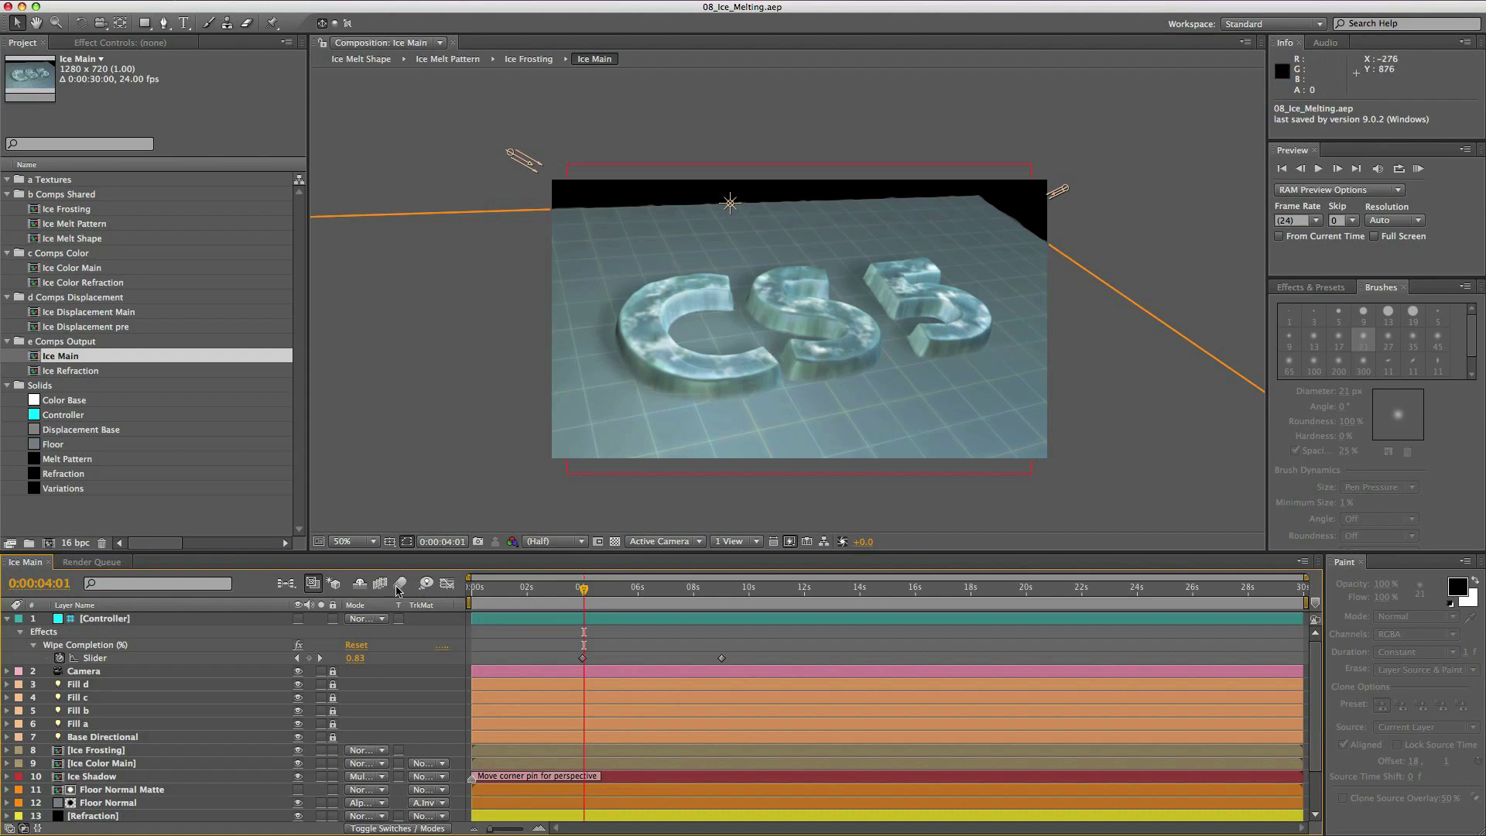
scroll(223, 743, "down", 2)
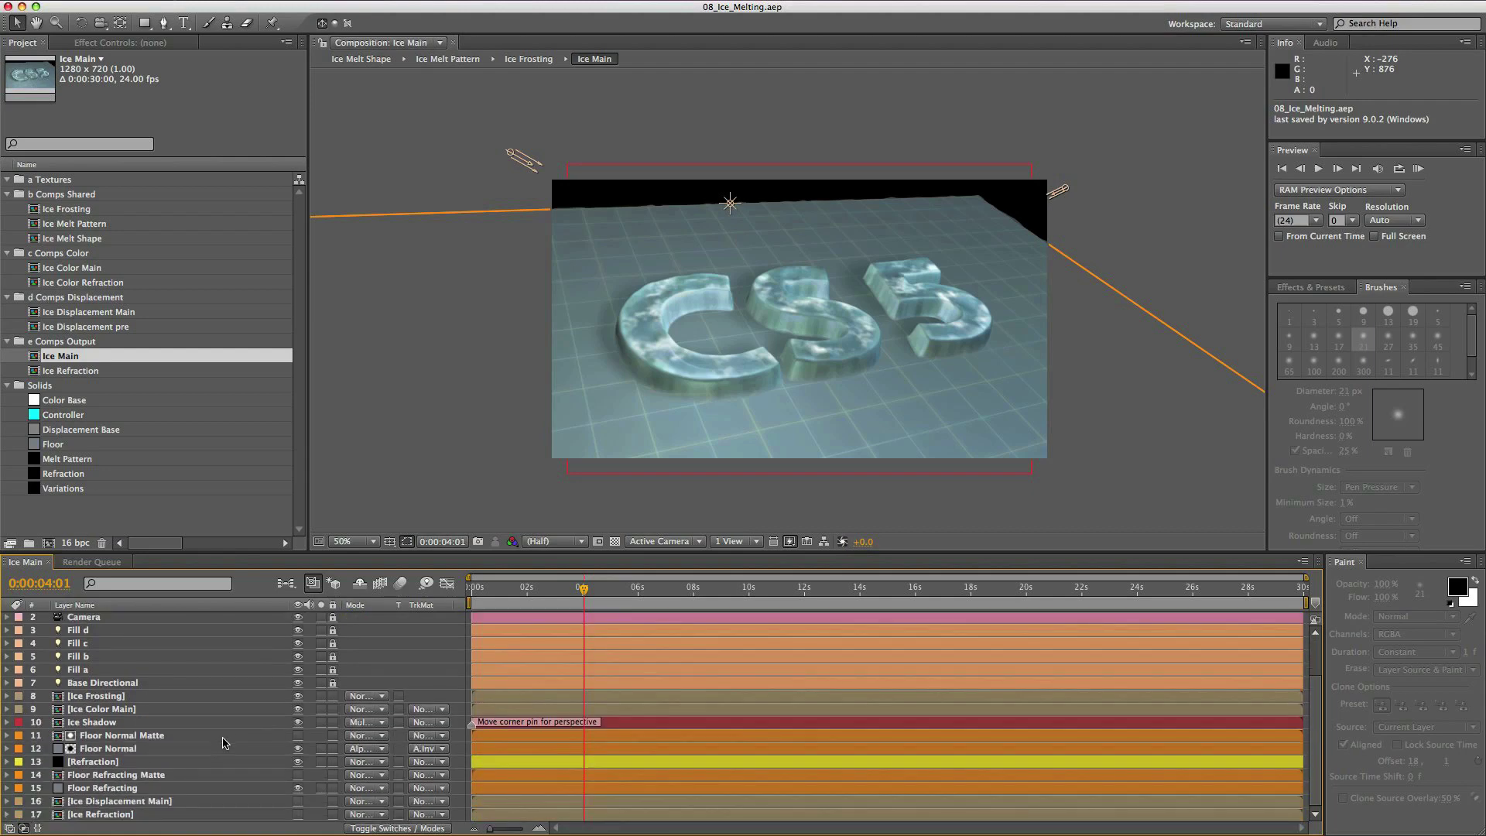
scroll(223, 743, "down", 2)
- Reveal the Ice Shadow layer's effects, then hide them again
left_click(524, 724)
key("e")
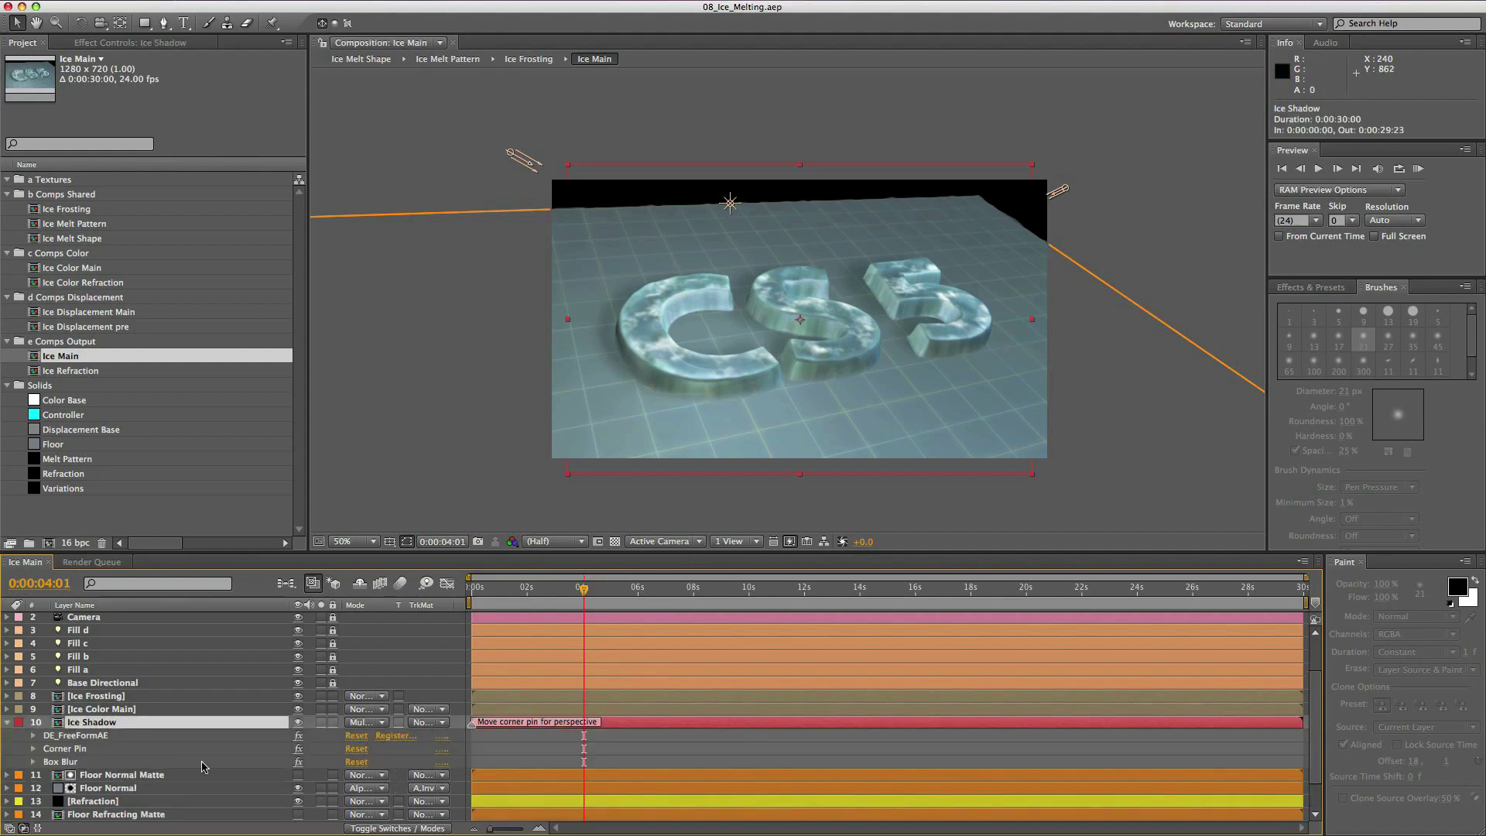
key("e")
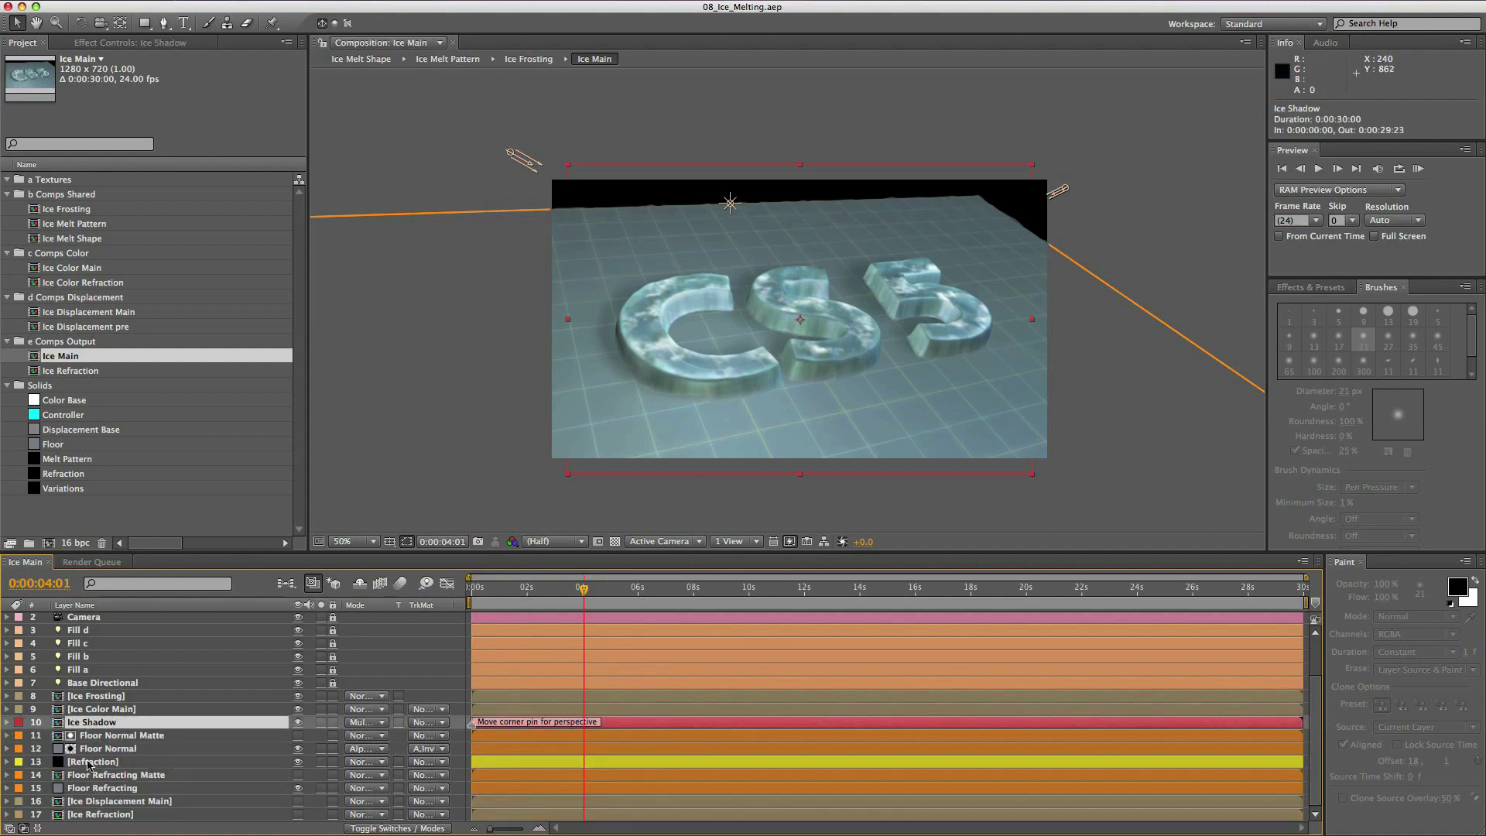
- Show Ice Color Main's effects, hide Ice Frosting to compare, then collapse the effect list
left_click(87, 710)
key("e")
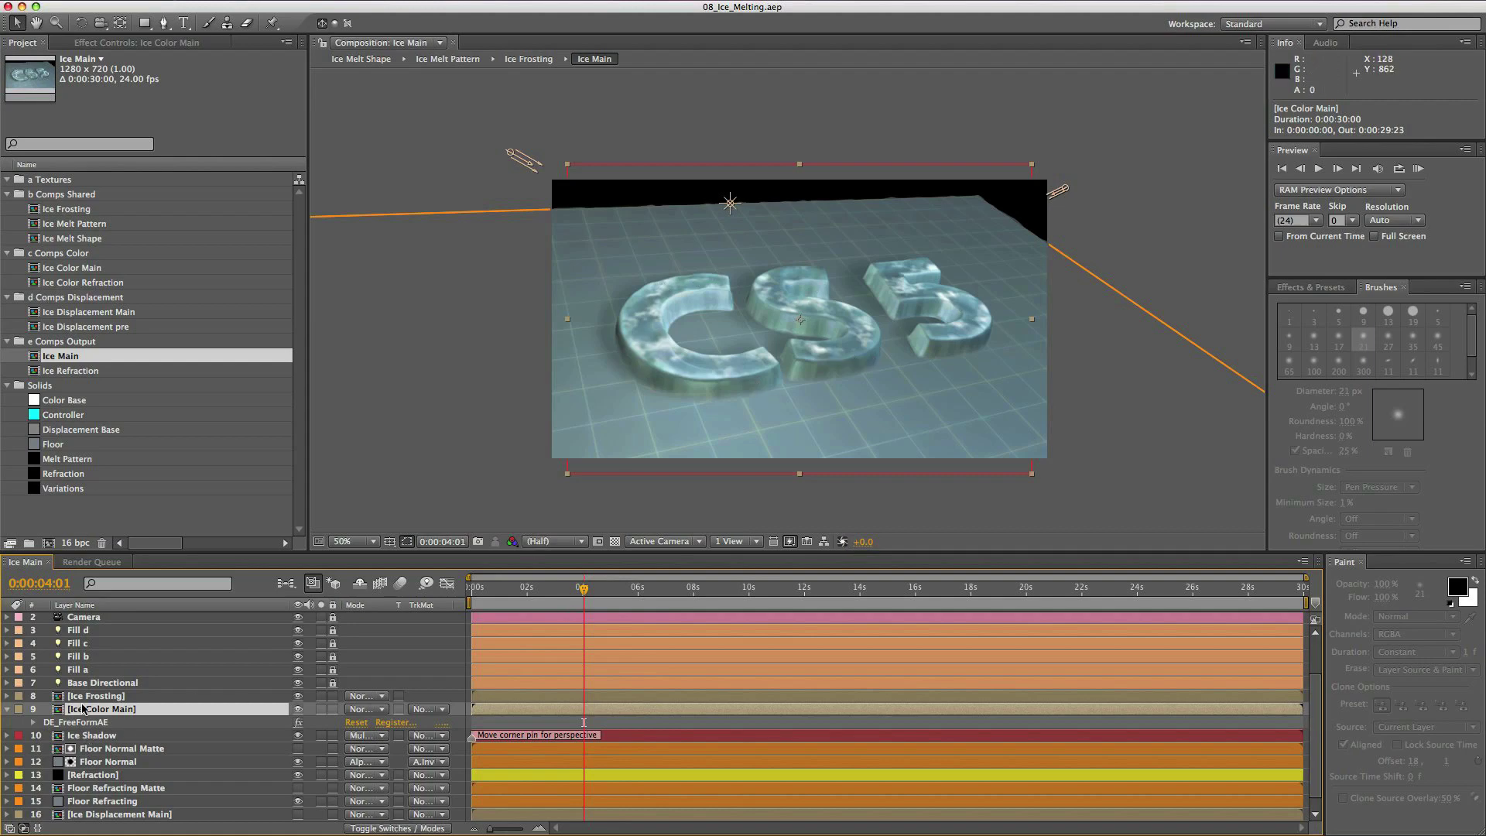
left_click(299, 698)
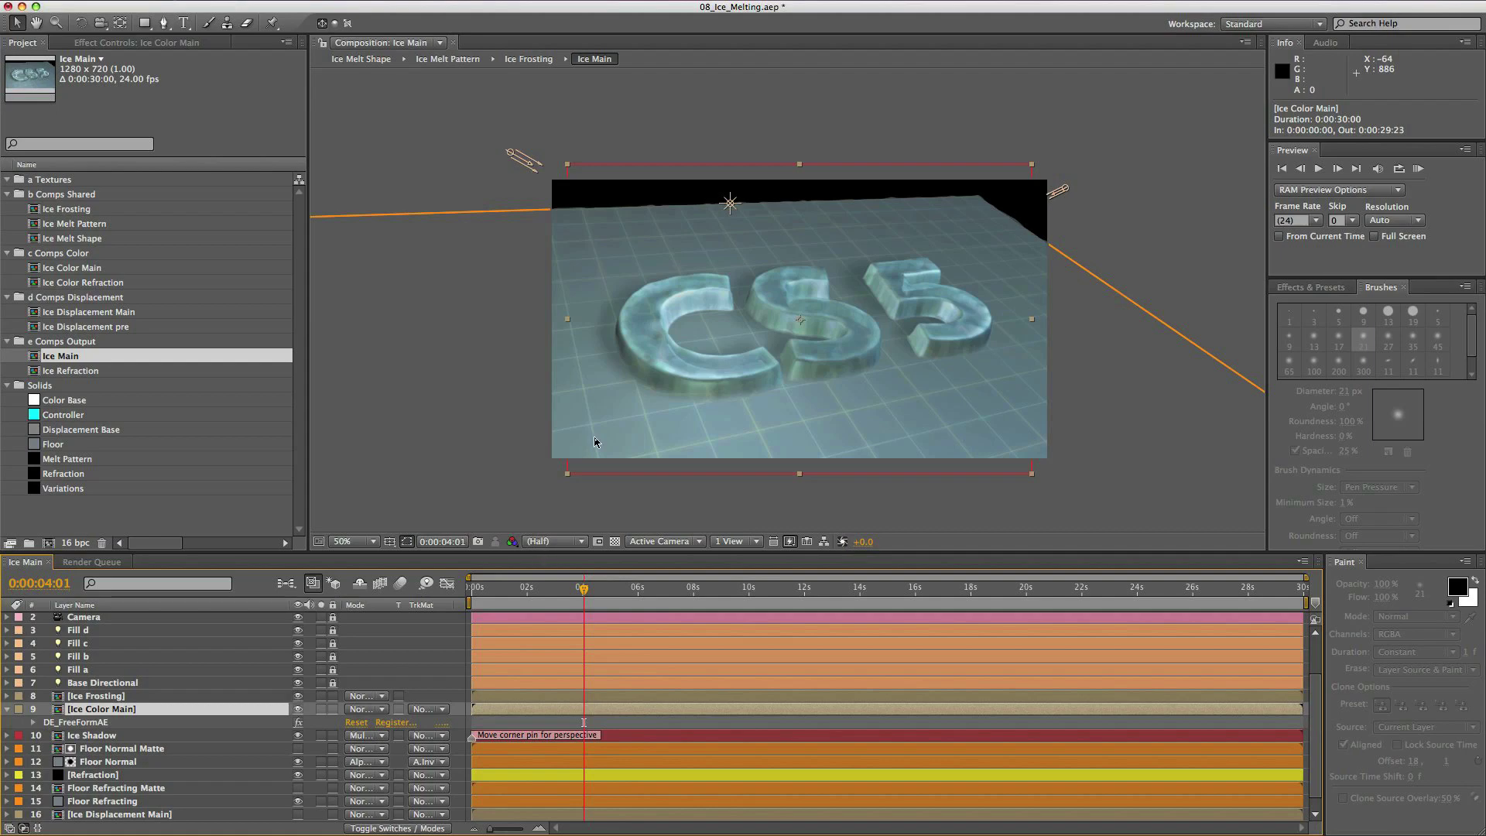
left_click(7, 699)
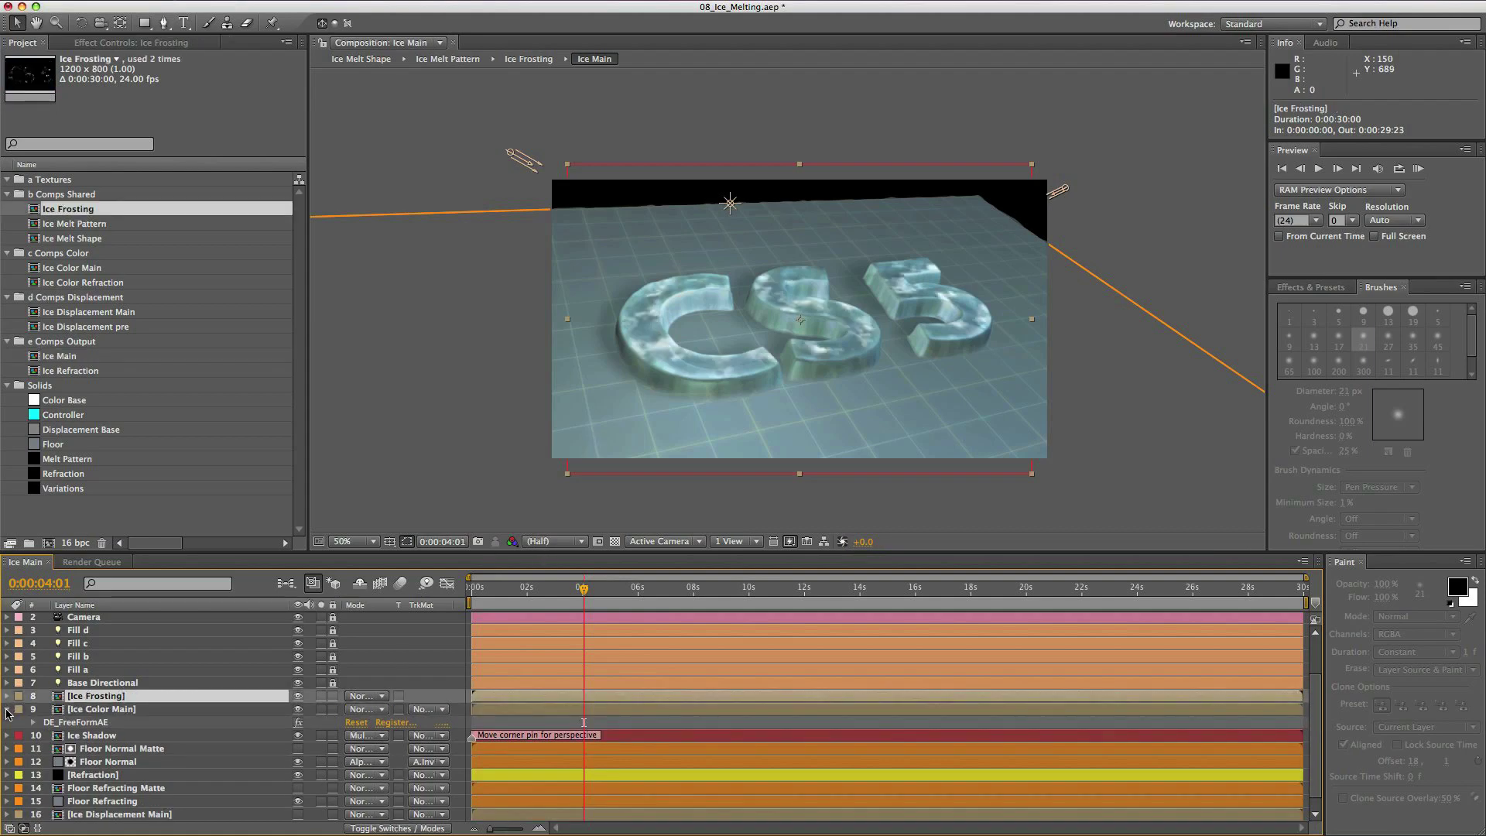
left_click(7, 709)
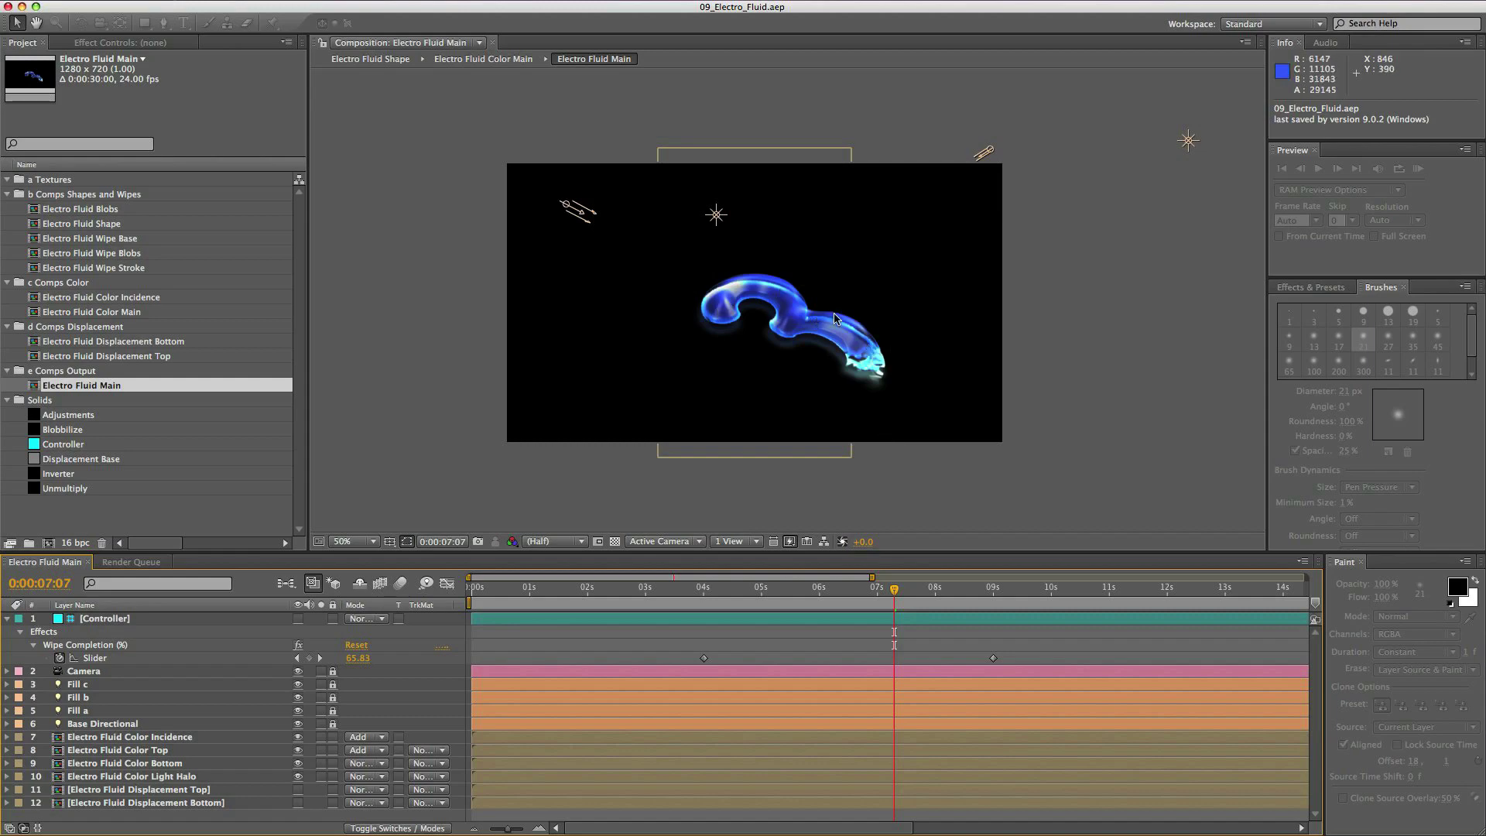
left_click(821, 329)
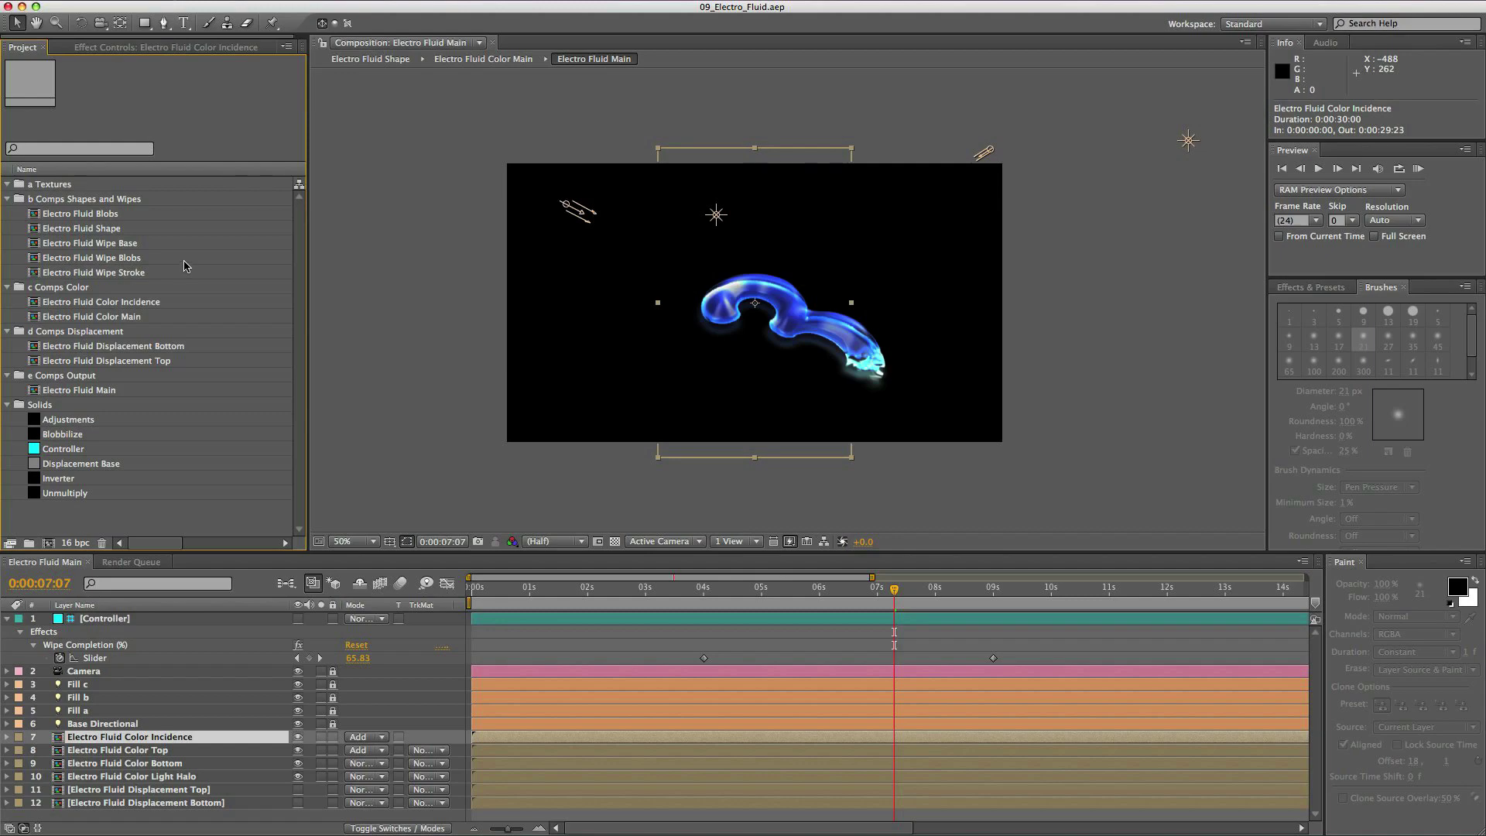
left_click(103, 230)
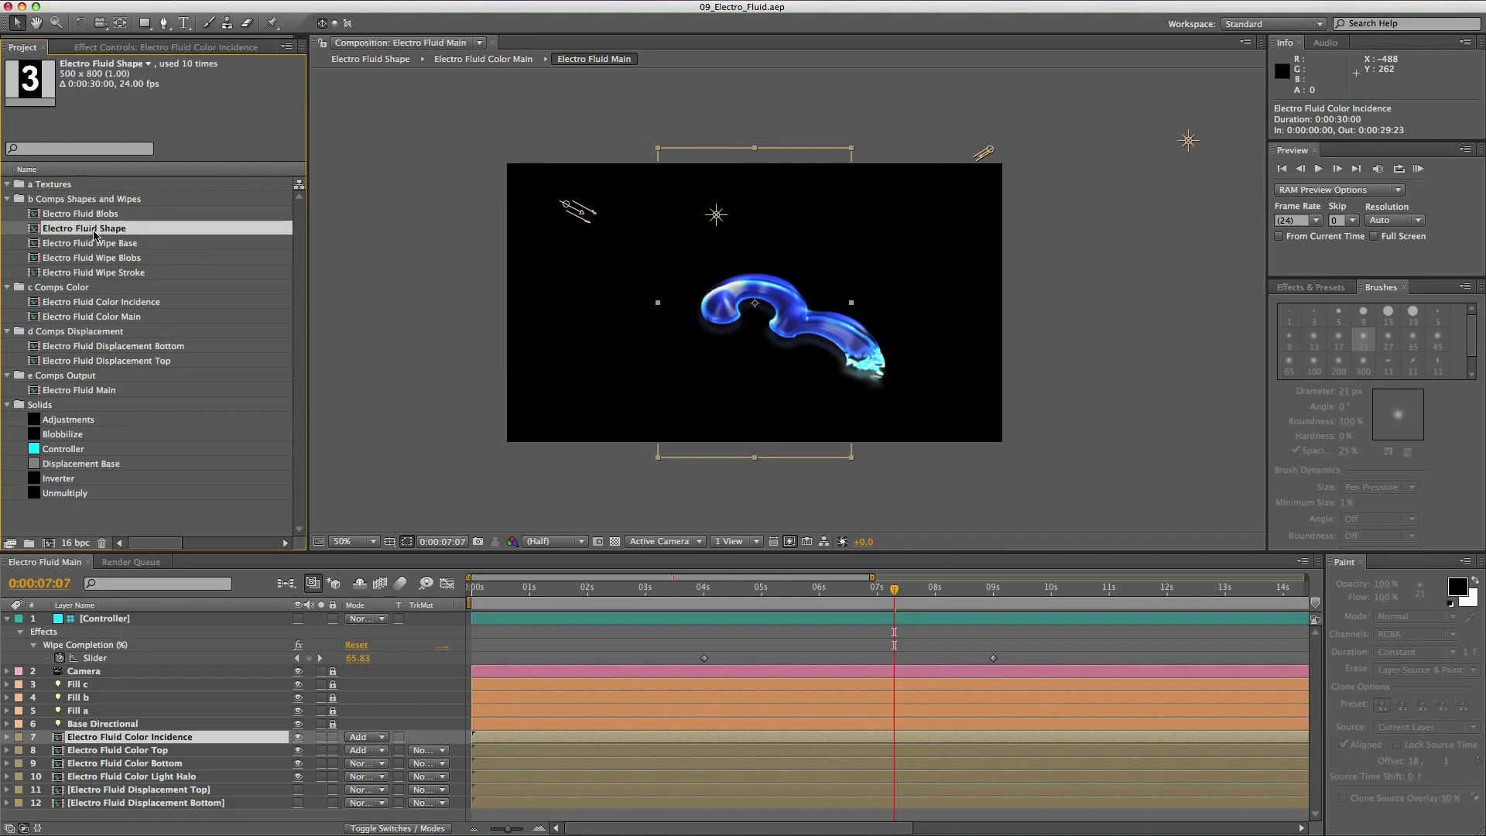
left_click(140, 275)
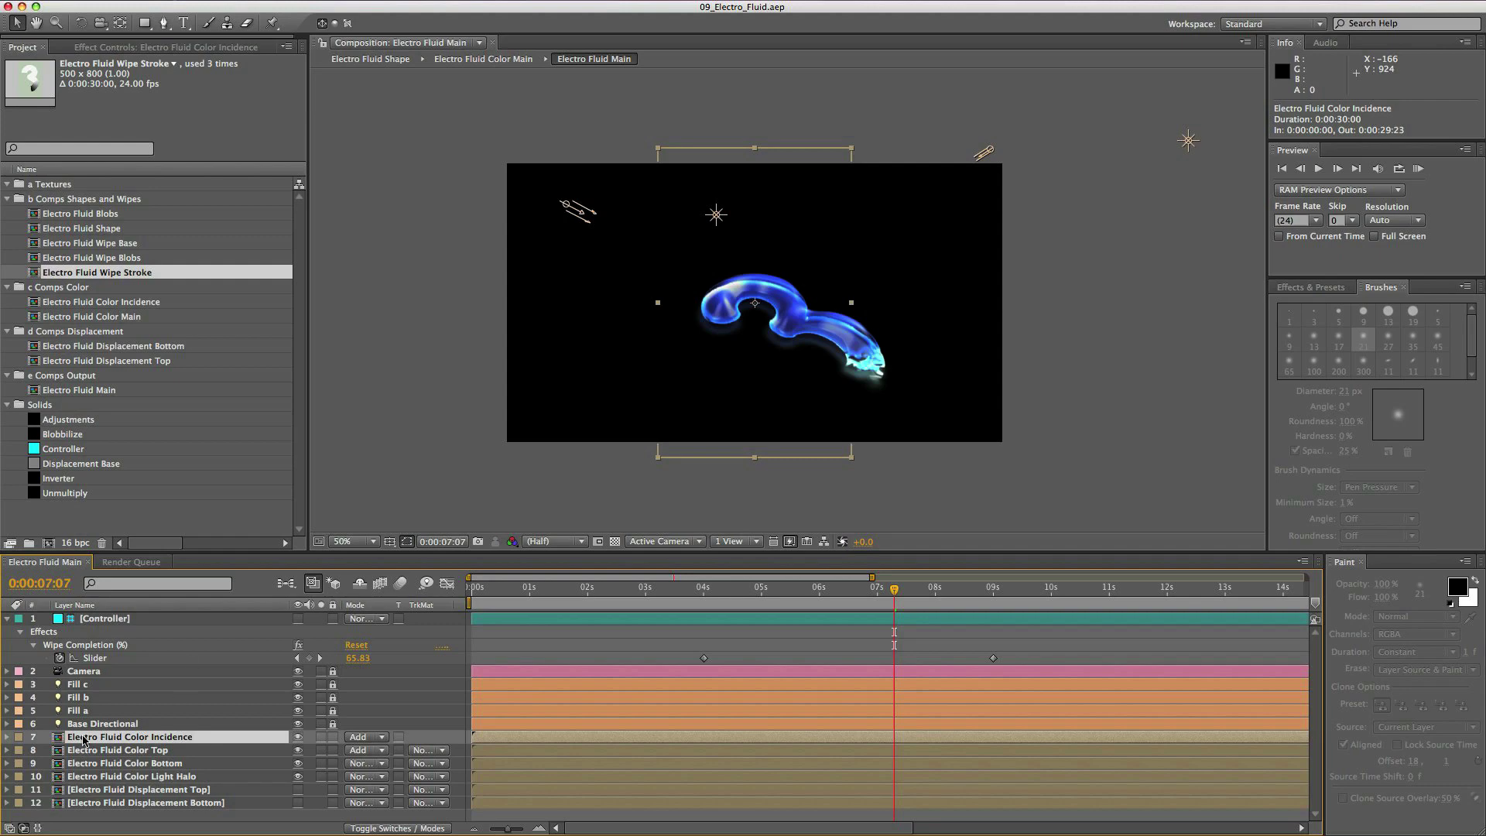
- Reveal the DE_FreeFormAE effect on the Electro Fluid Color Incidence, Color Top and Color Bottom layers
left_click(172, 789)
left_click(146, 776)
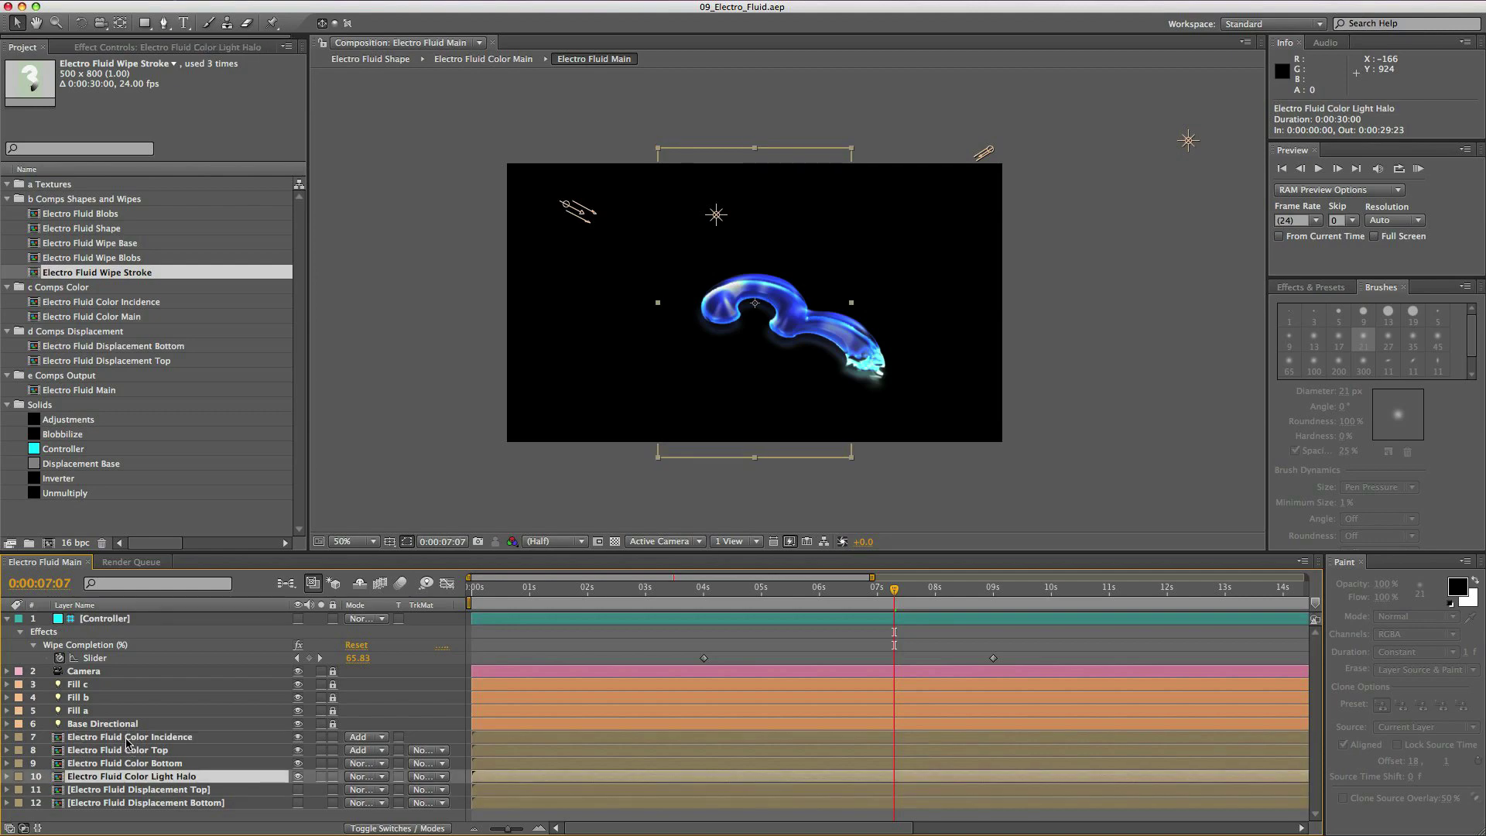
left_click(128, 738)
key("e")
left_click(121, 765)
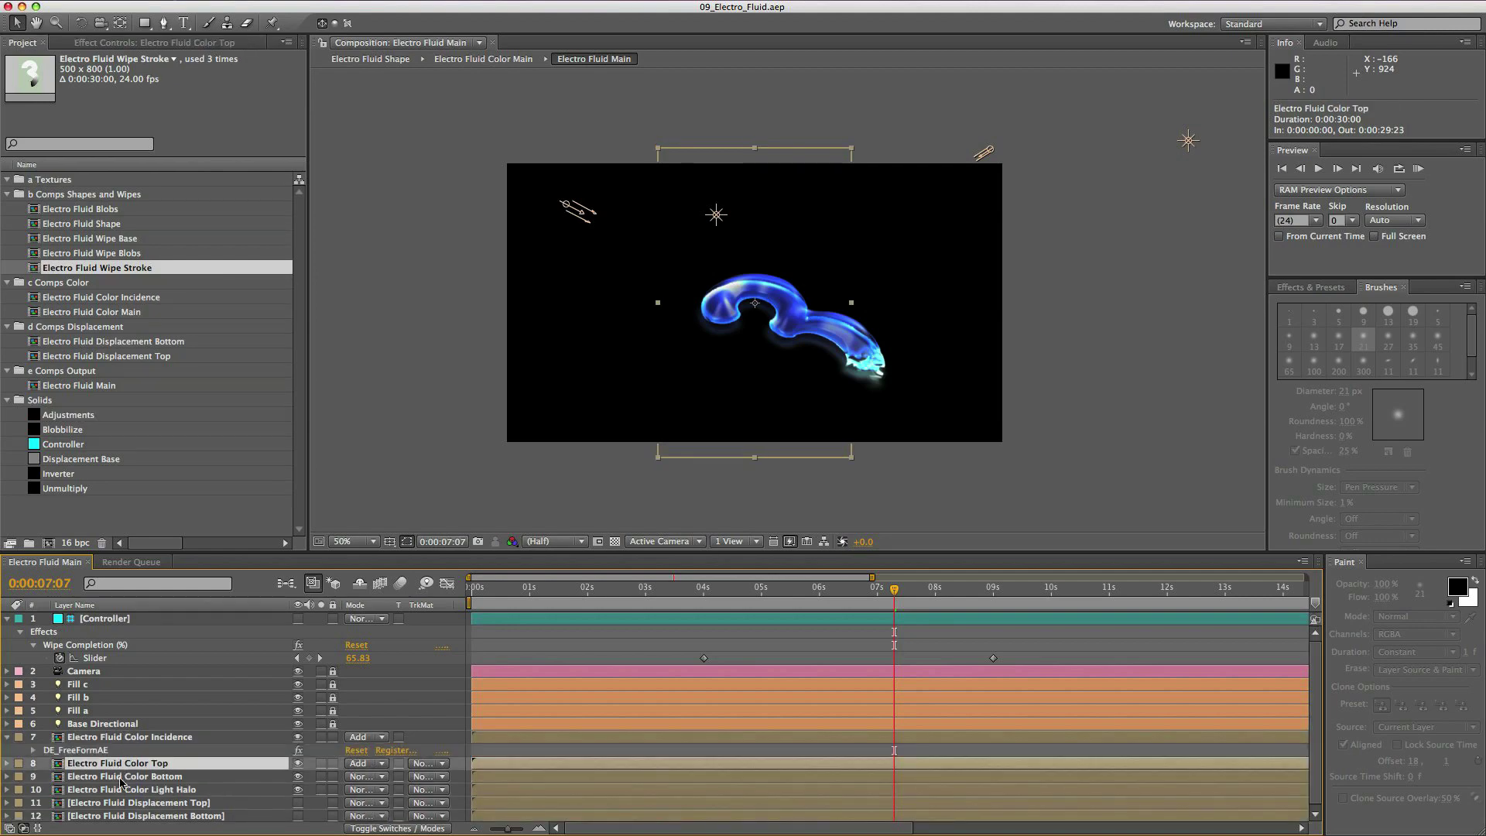
key("e")
left_click(113, 791)
key("e")
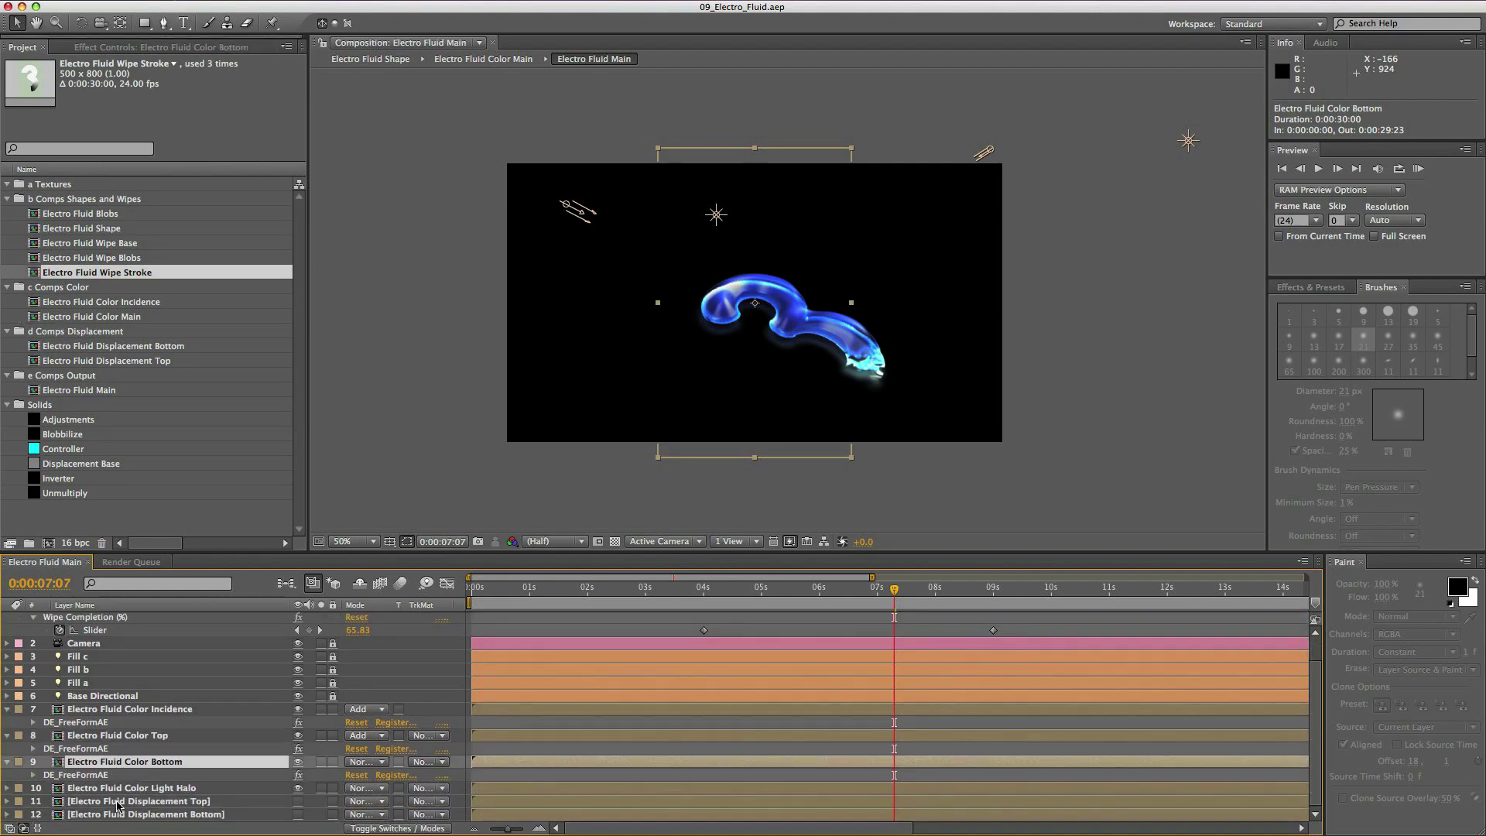
- Show the Color Light Halo layer's Box Blur and DE_FreeFormAE effects, then fold the effect lists away
scroll(114, 809, "down", 2)
left_click(118, 789)
key("e")
scroll(149, 755, "down", 2)
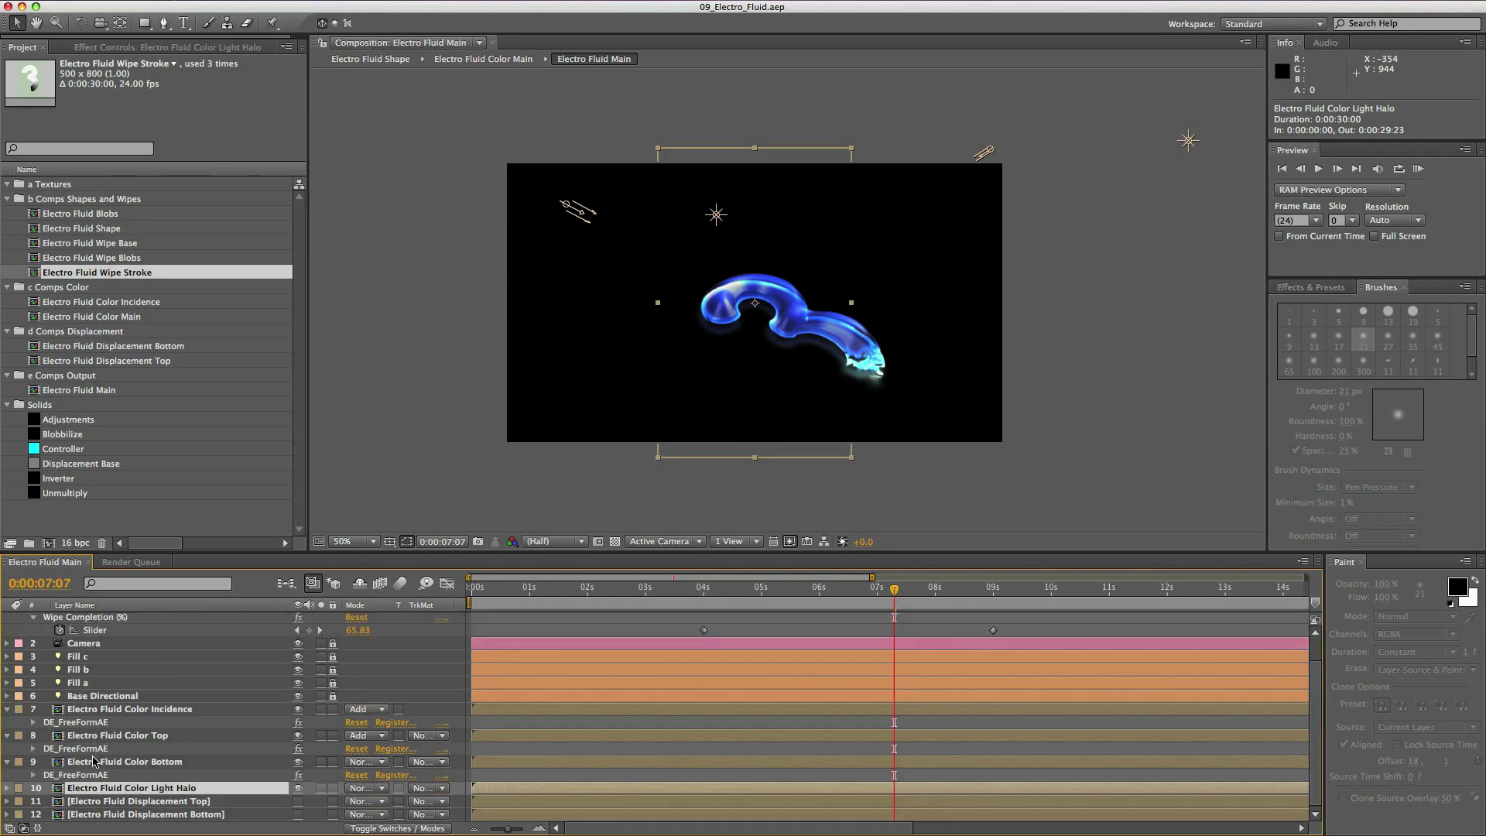
left_click(91, 747)
left_click(91, 748)
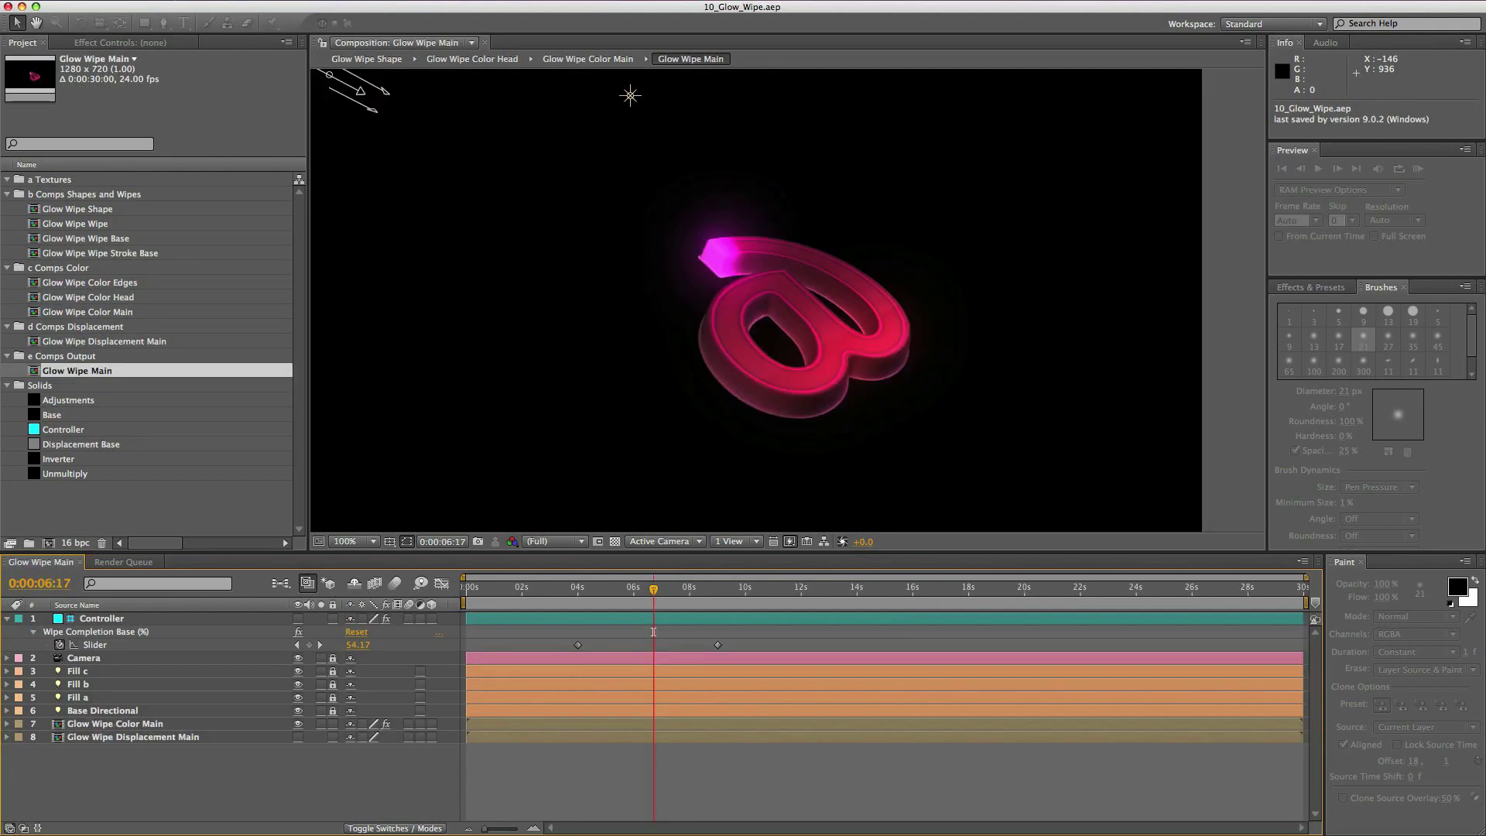
key("super+Tab")
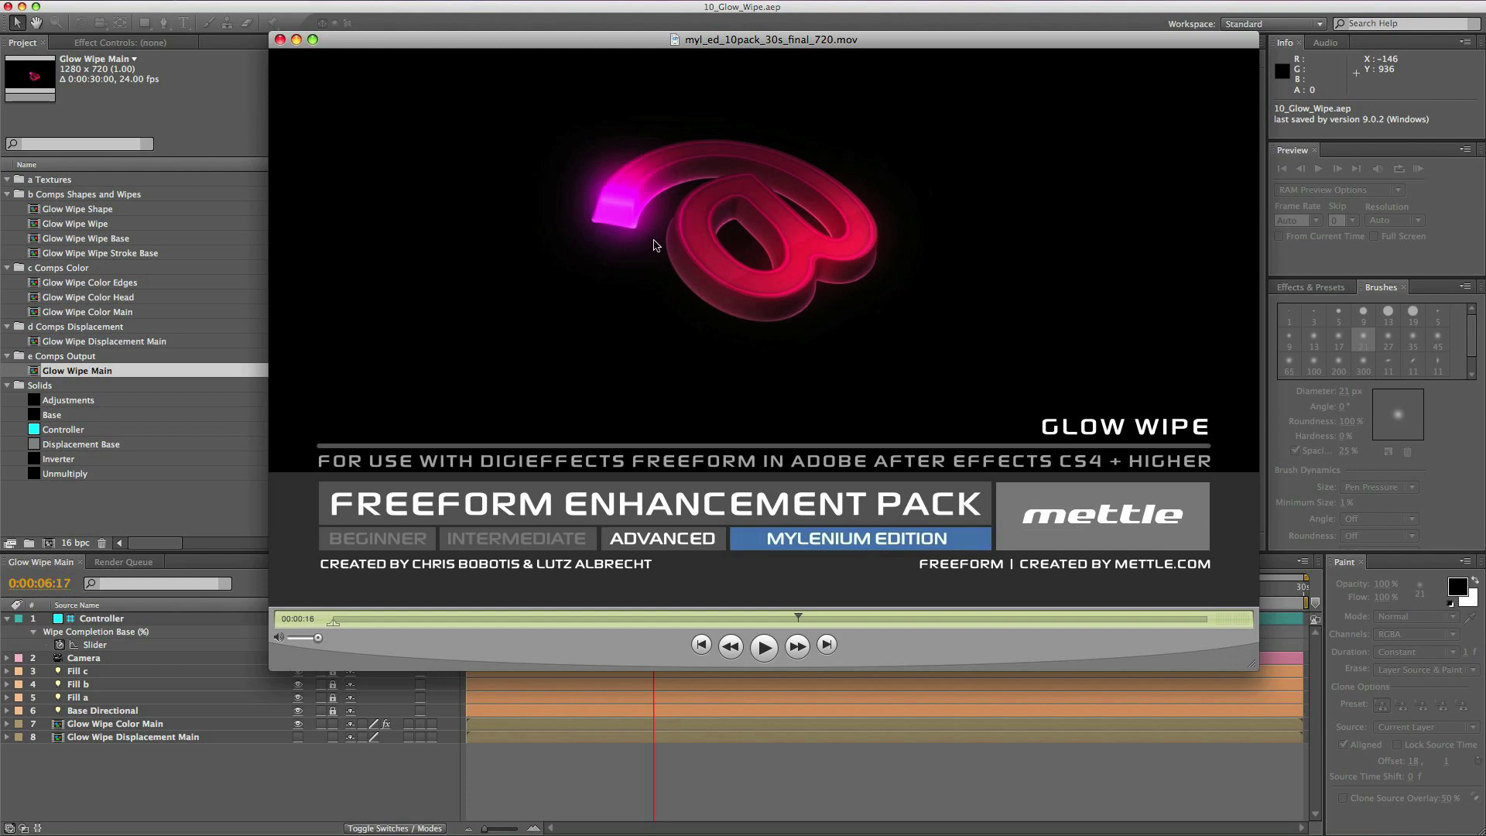
mouse_move(799, 614)
left_mouse_down()
mouse_move(820, 612)
mouse_move(772, 611)
mouse_move(805, 601)
left_mouse_up()
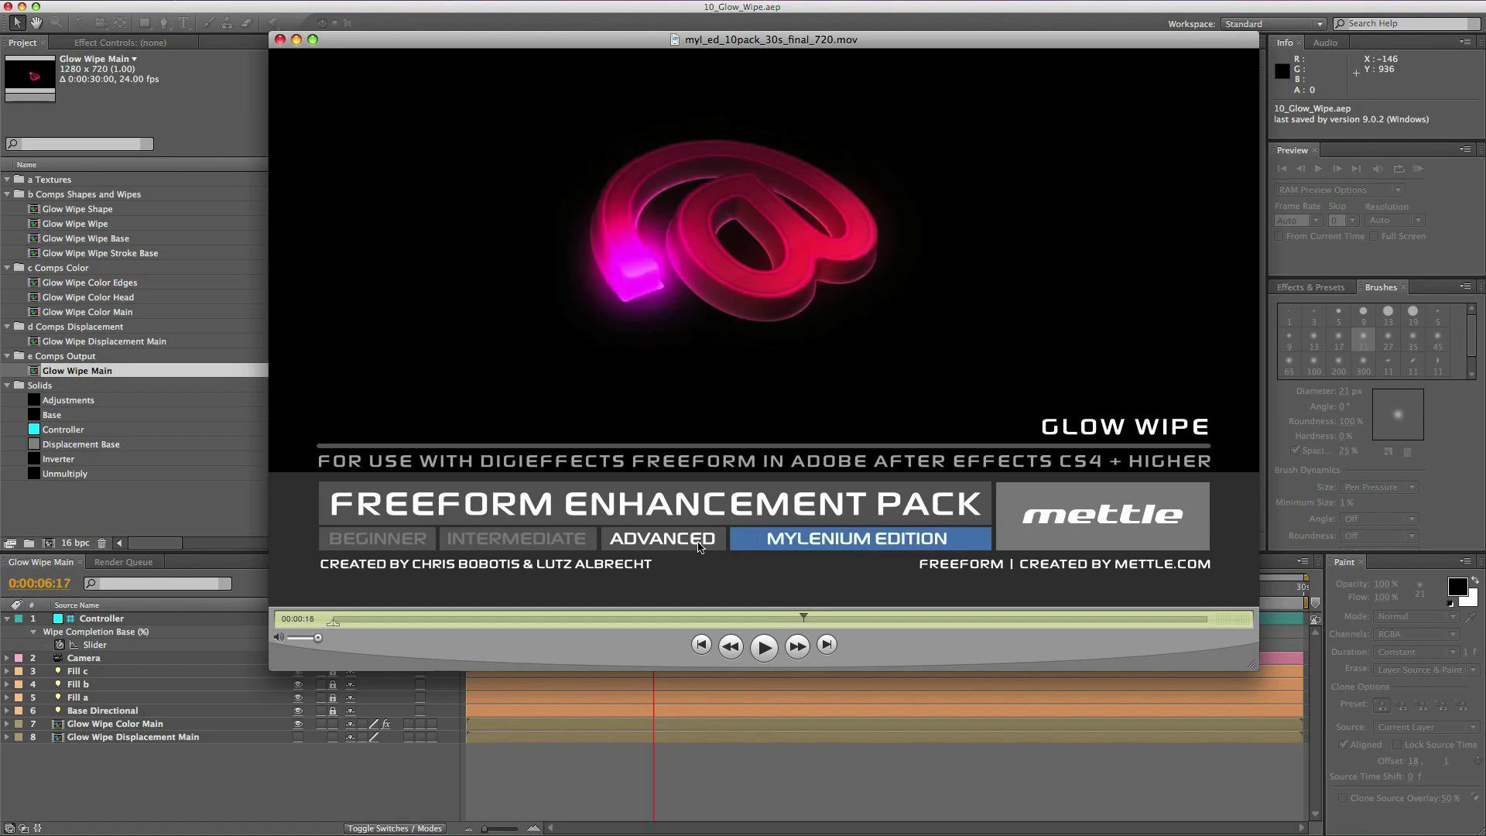
left_click(295, 13)
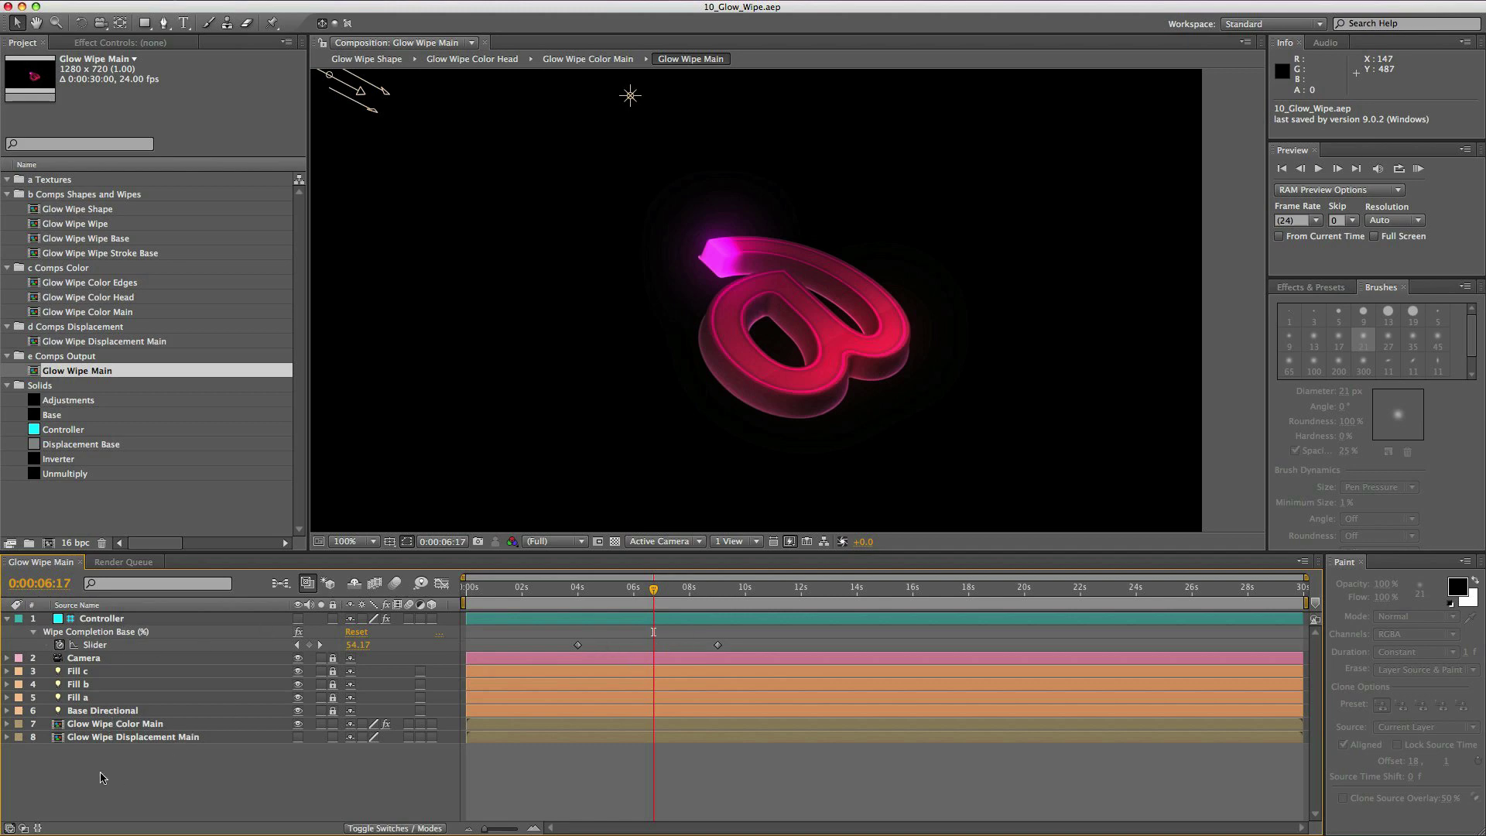
- Expose Glow Wipe Color Main's DE_FreeFormAE, Glow a and Glow b effects and switch off Glow a
left_click(100, 728)
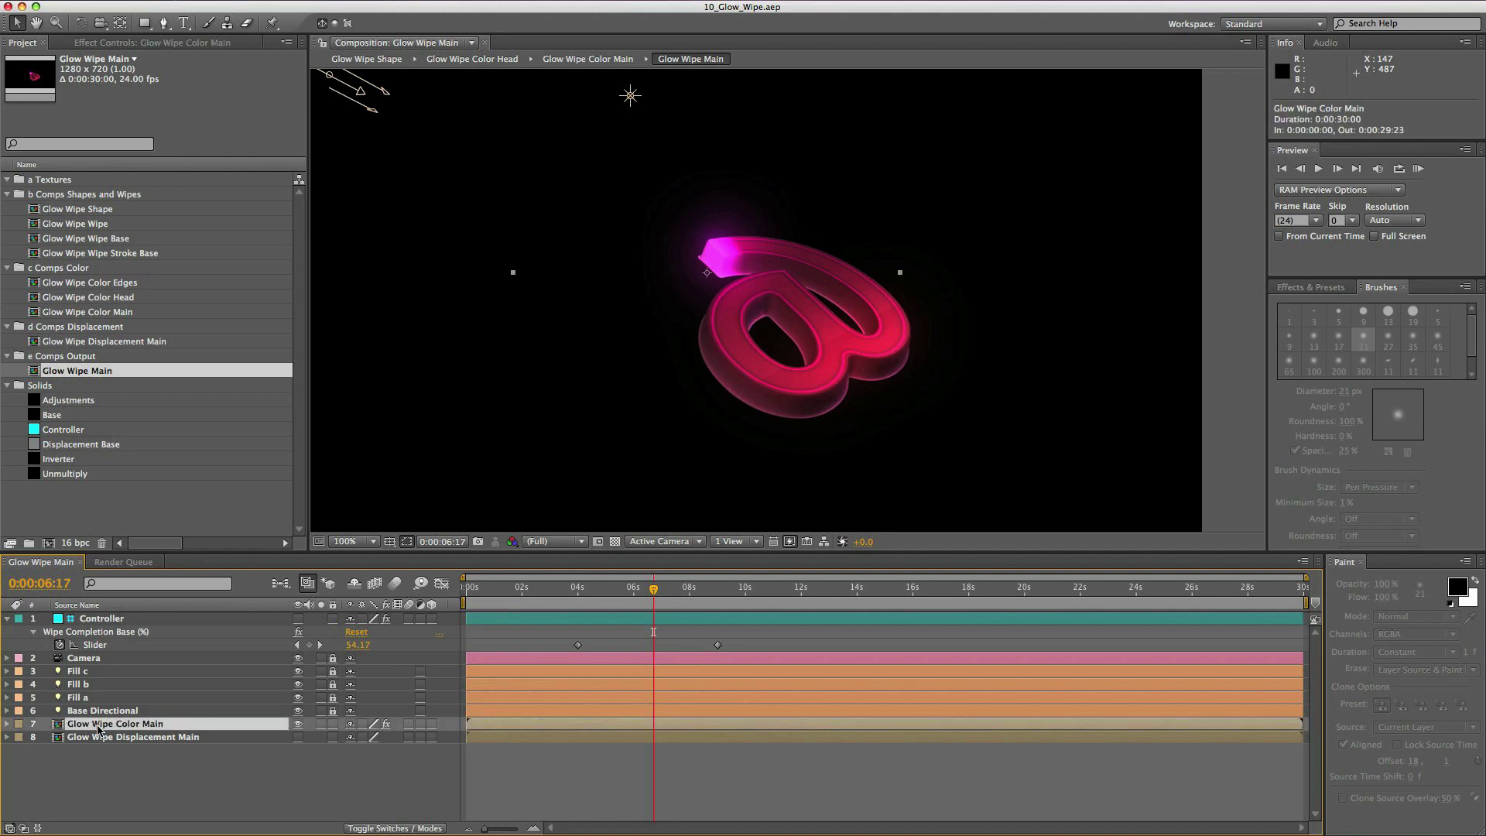
key("e")
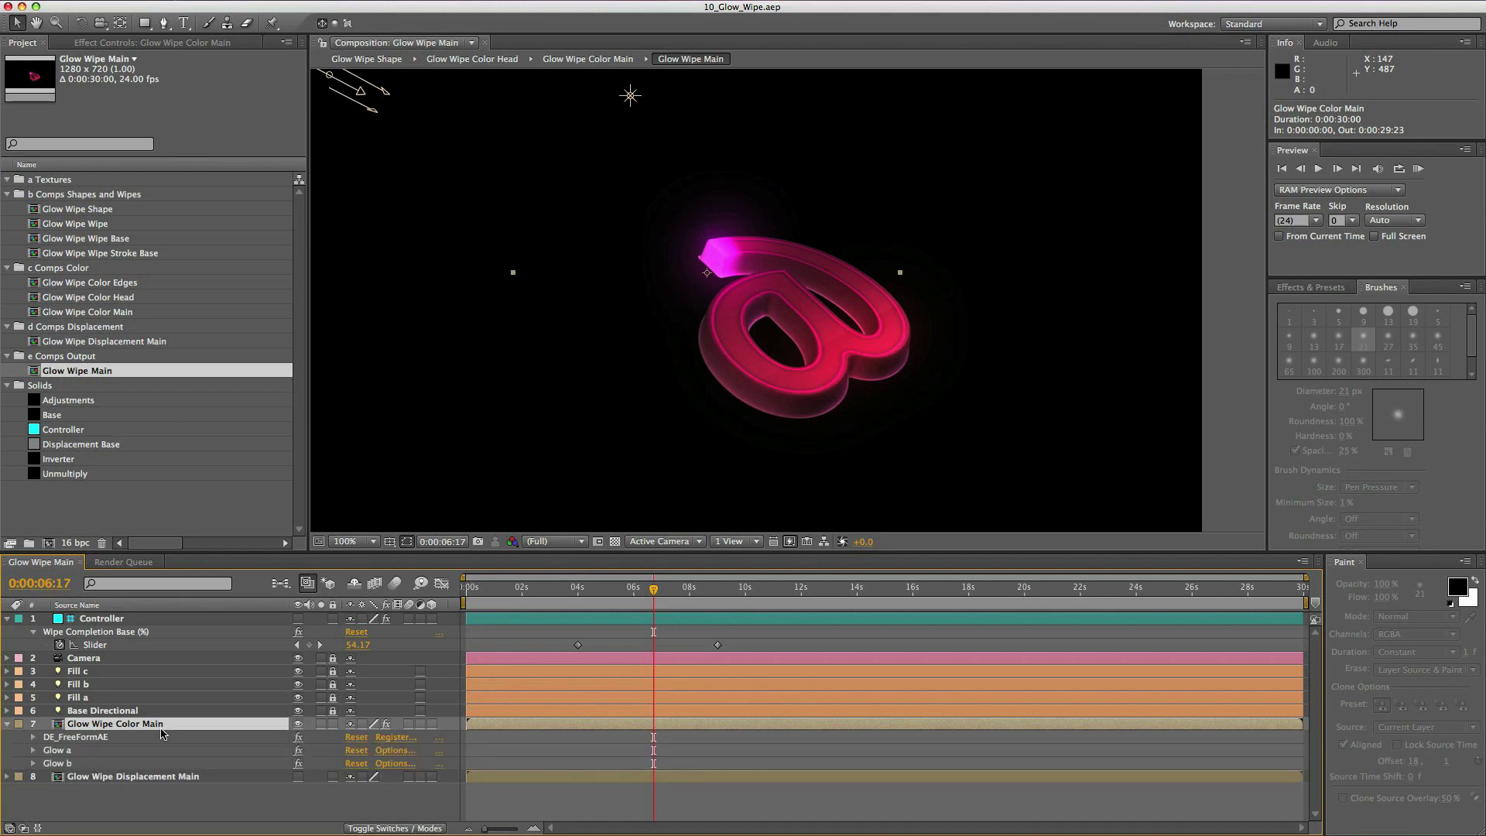
left_click(100, 738)
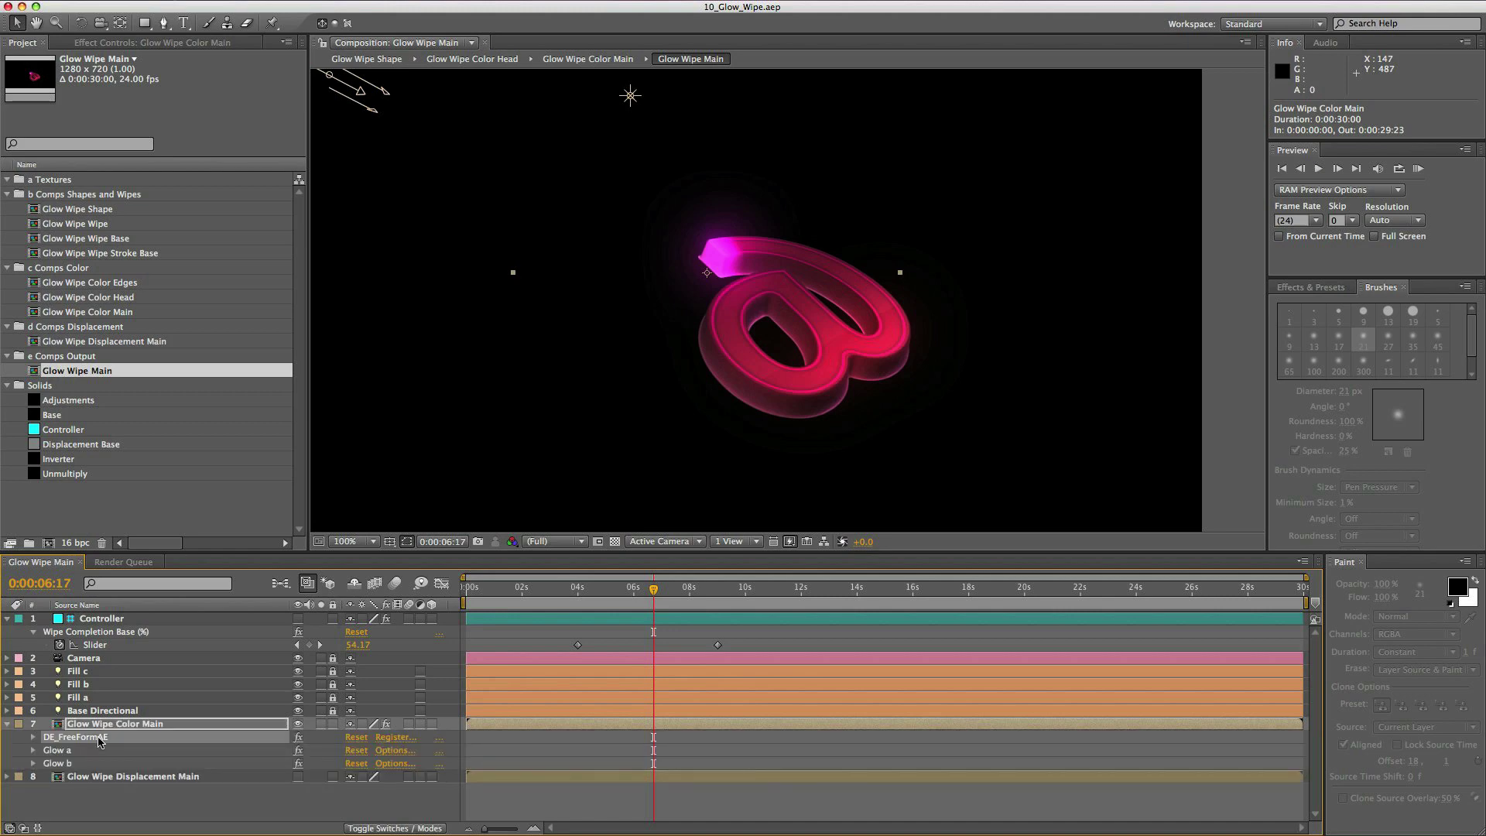
left_click(60, 751)
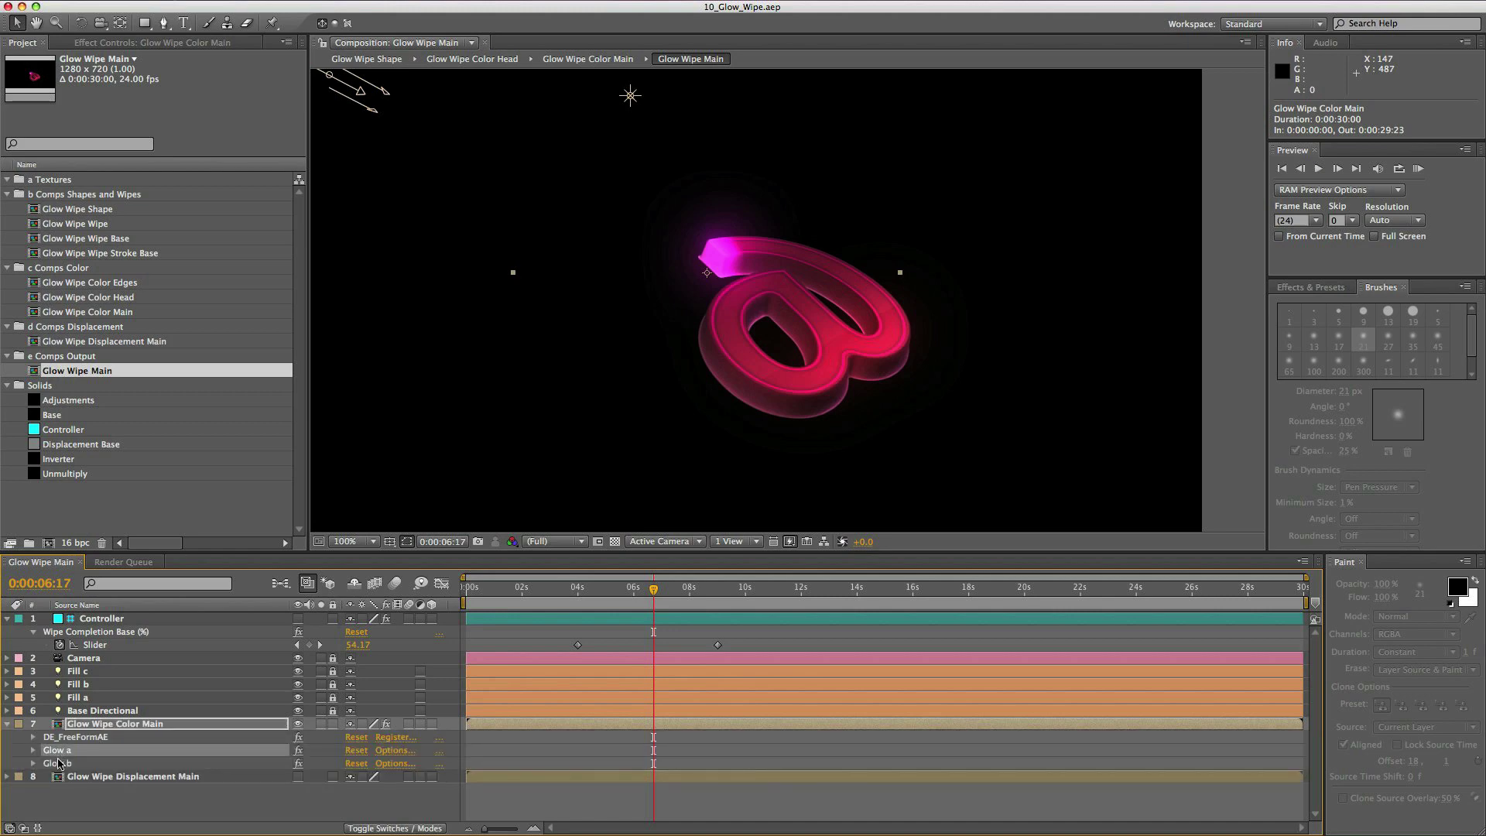
left_click(61, 764)
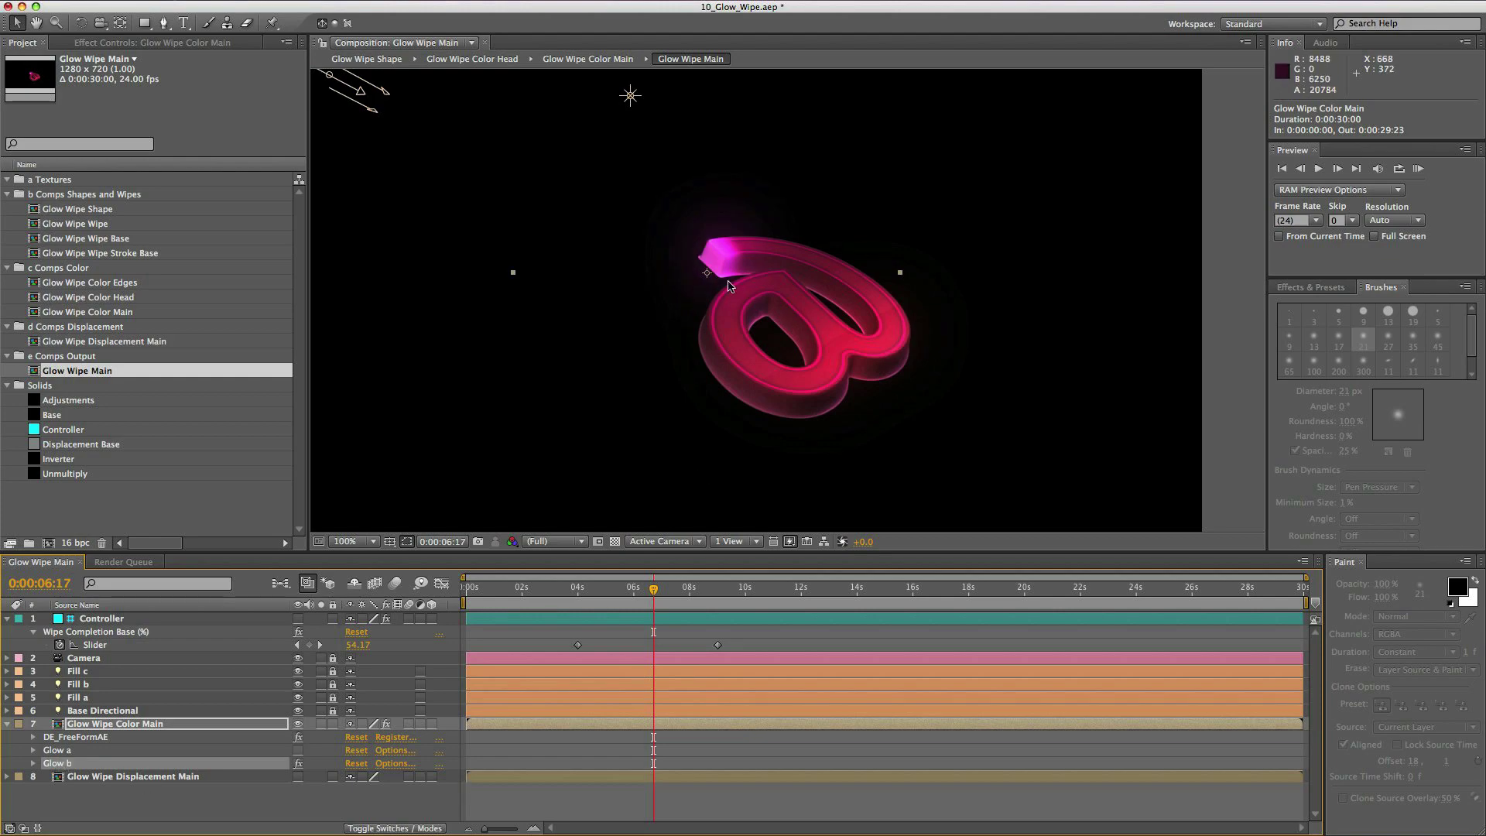